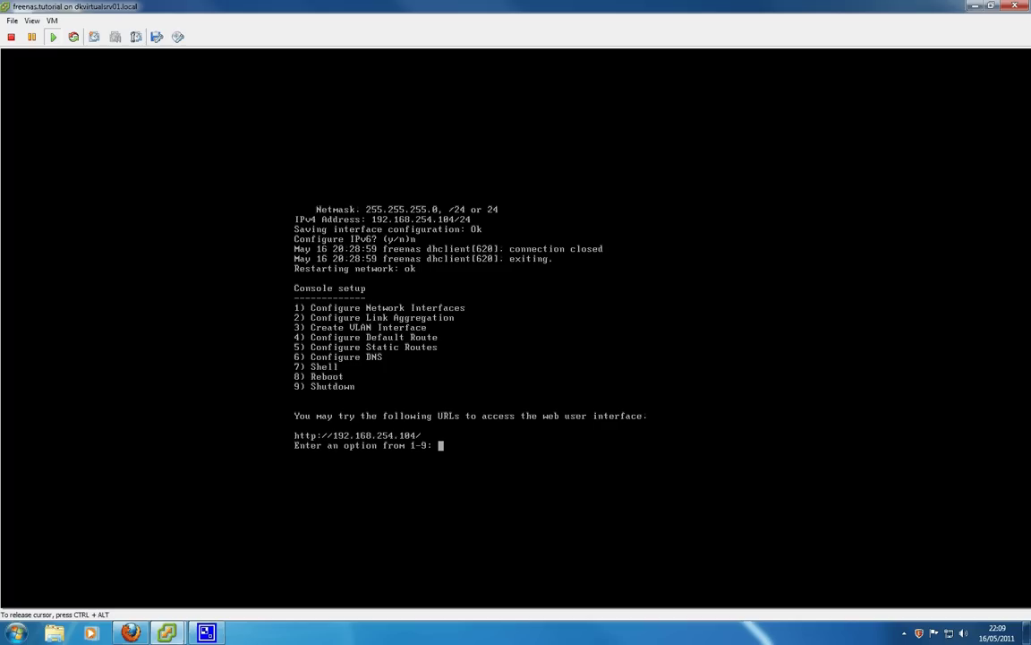
# In the console menu, configure interface em0, declining reset and DHCP and enabling IPv4
pyautogui.hotkey('ctrl', 'alt')
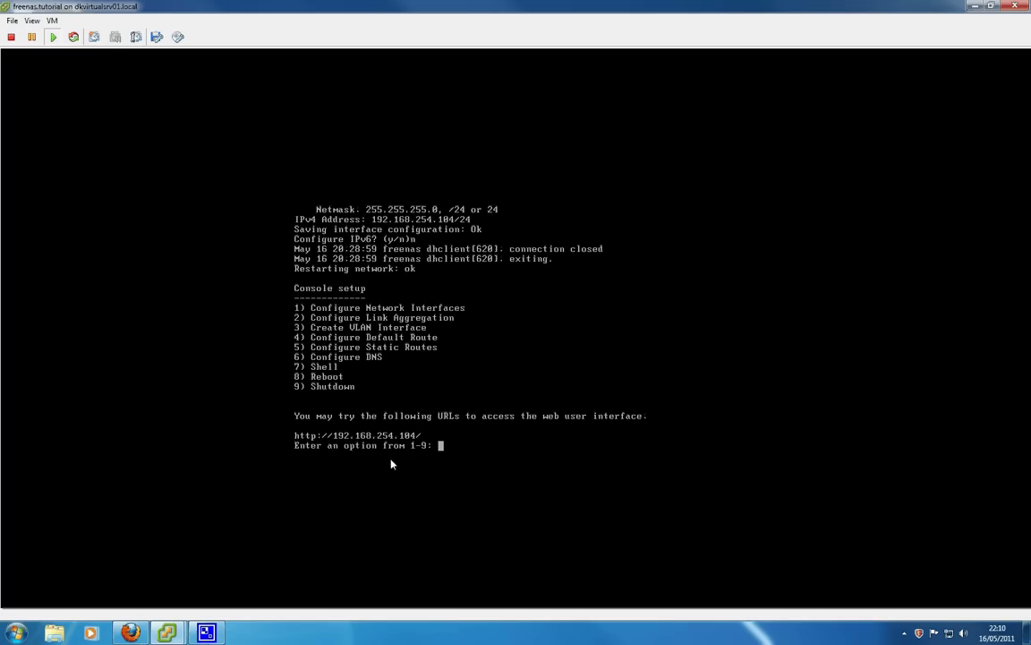
pyautogui.click(455, 472)
pyautogui.write('1')
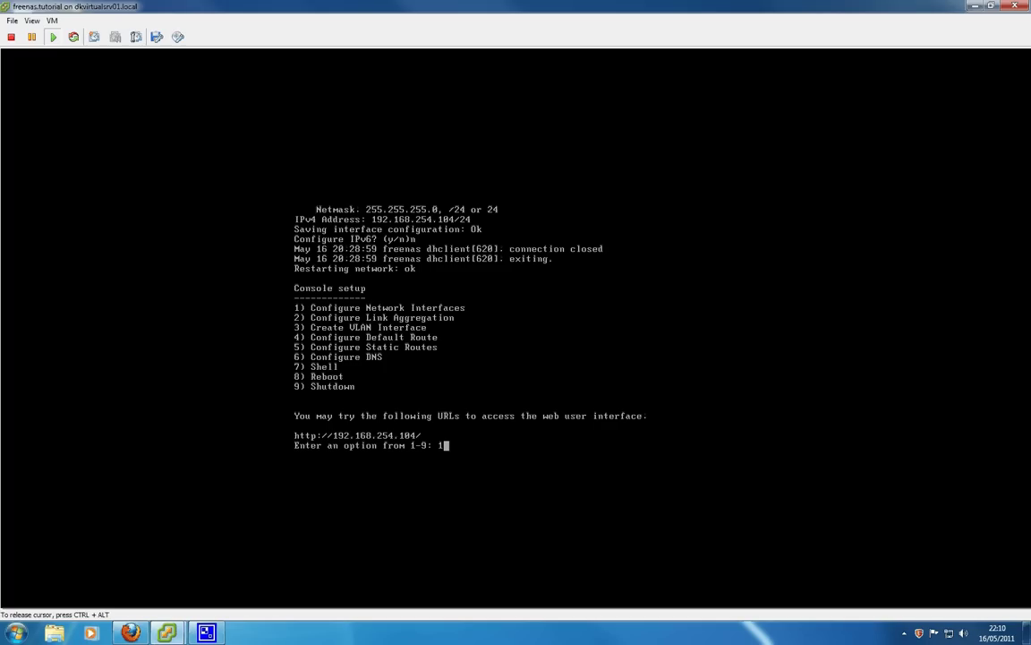
pyautogui.press('Return')
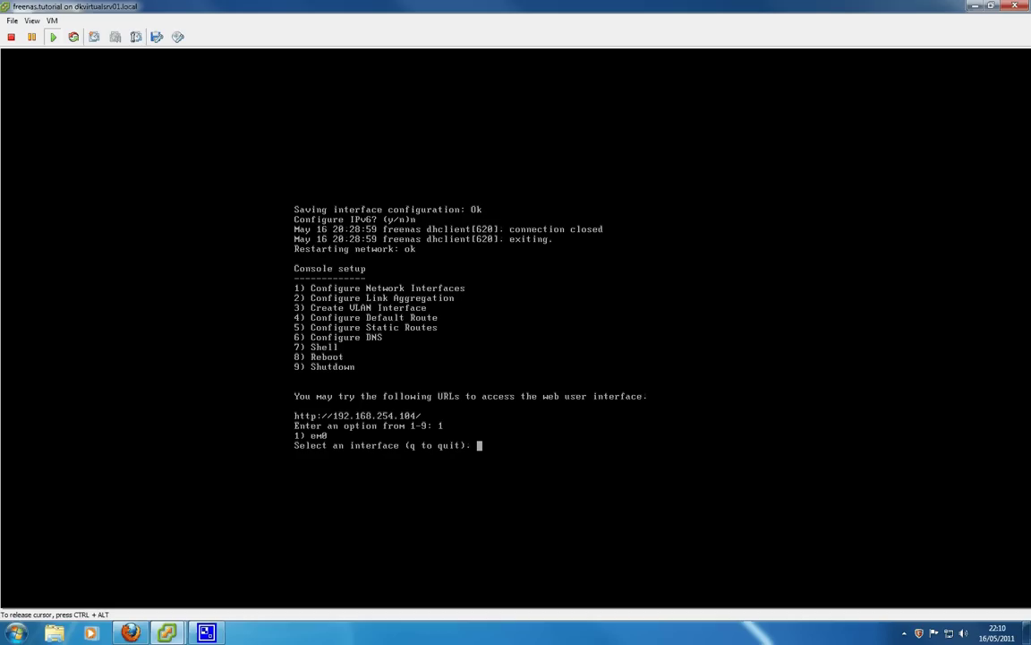
pyautogui.write('1')
pyautogui.press('Return')
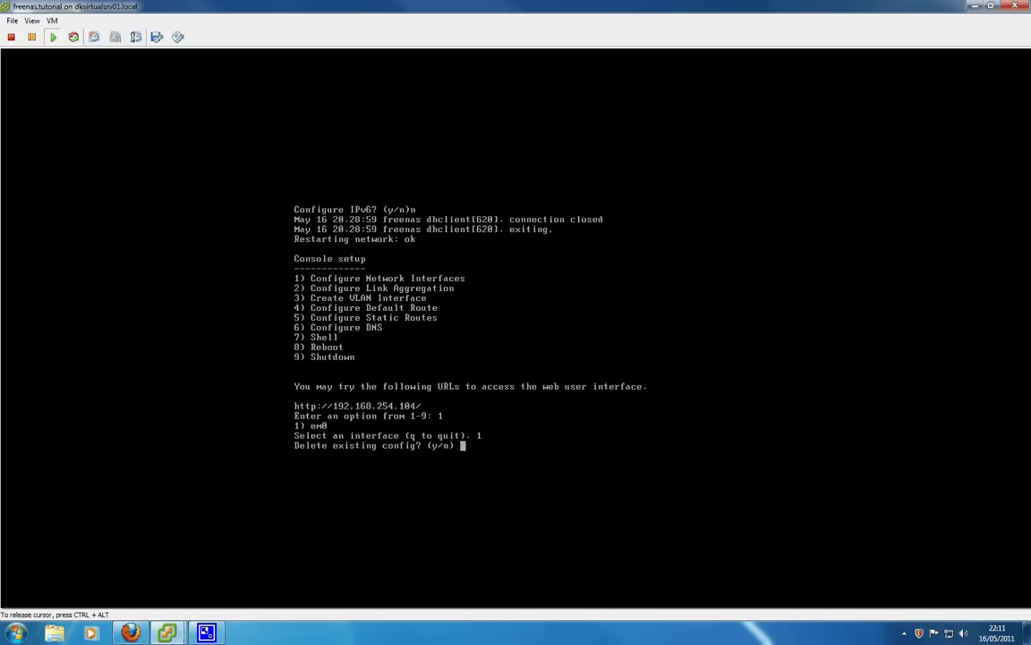
pyautogui.write('n')
pyautogui.press('Return')
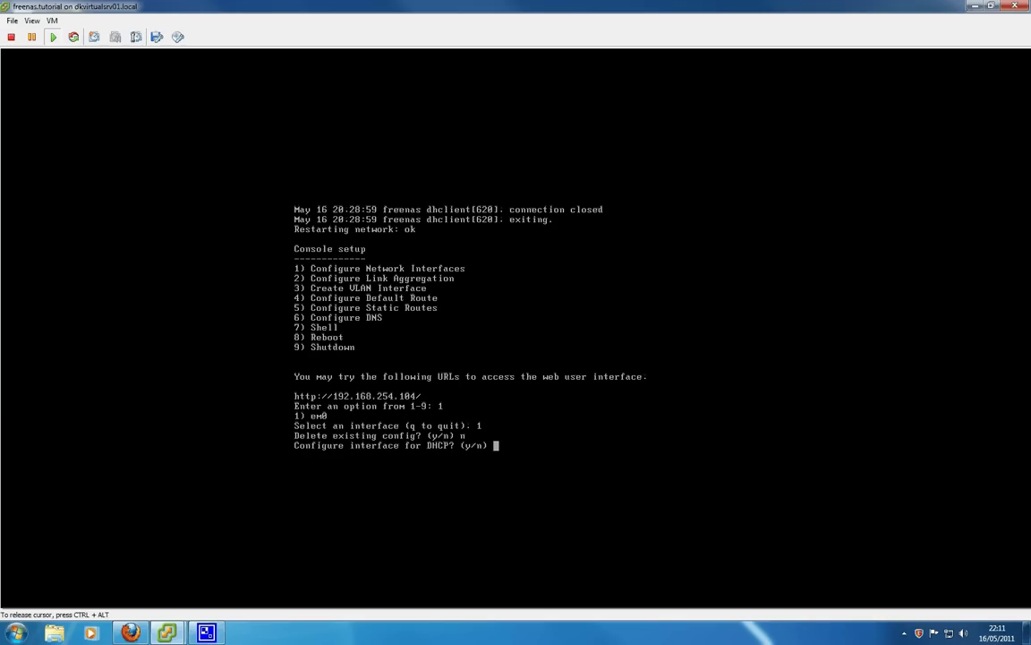
pyautogui.write('n')
pyautogui.press('Return')
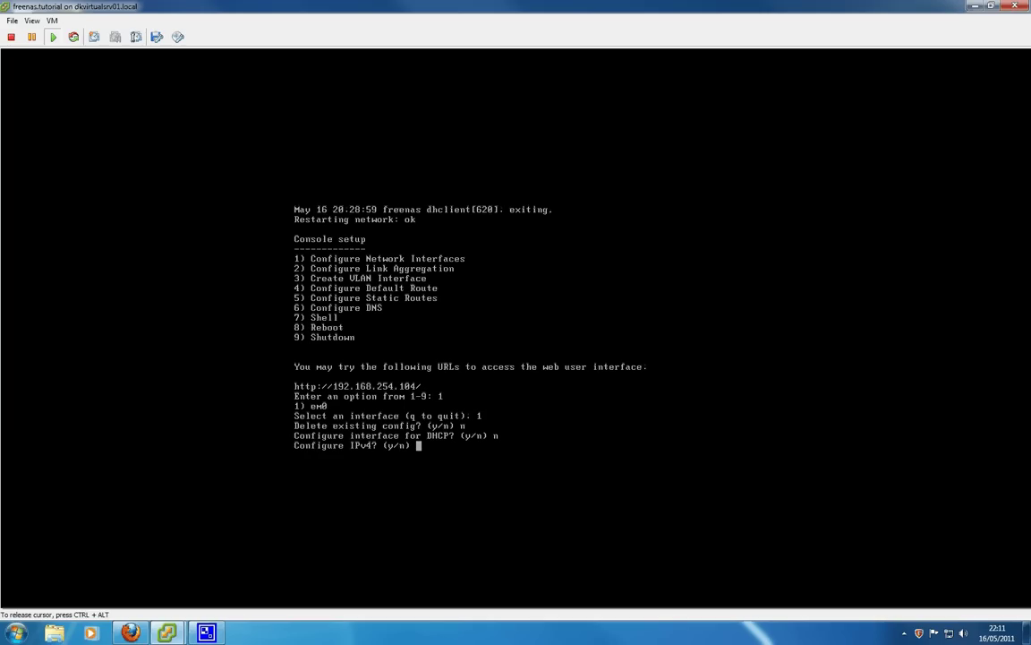
pyautogui.write('y')
pyautogui.press('Return')
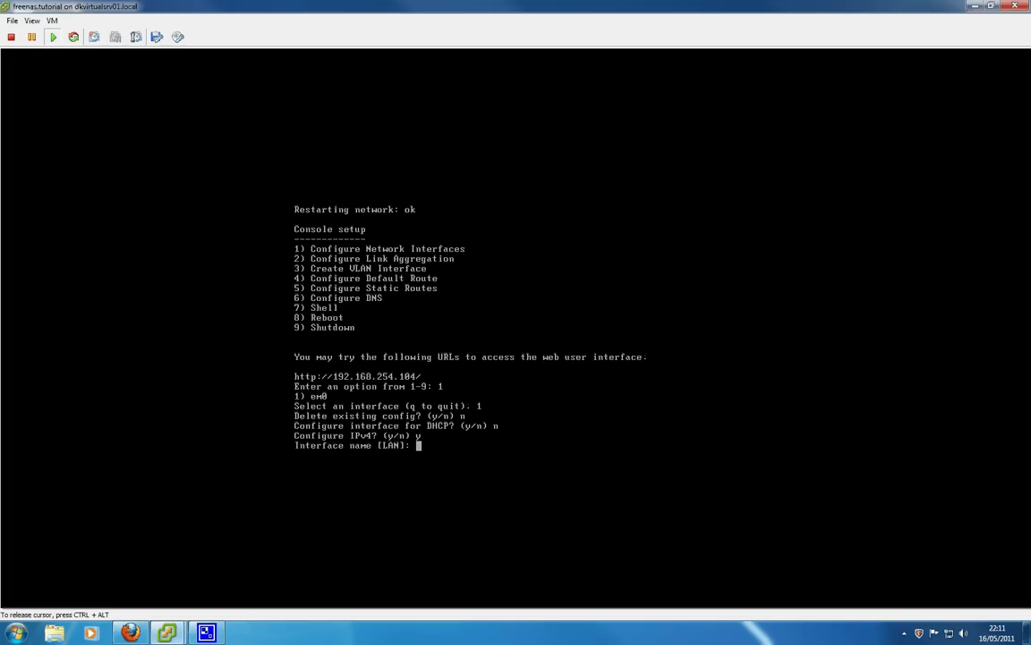
# Name the interface LAN, assign static address 192.168.254.104/24, and skip IPv6
pyautogui.write('LAN')
pyautogui.press('Return')
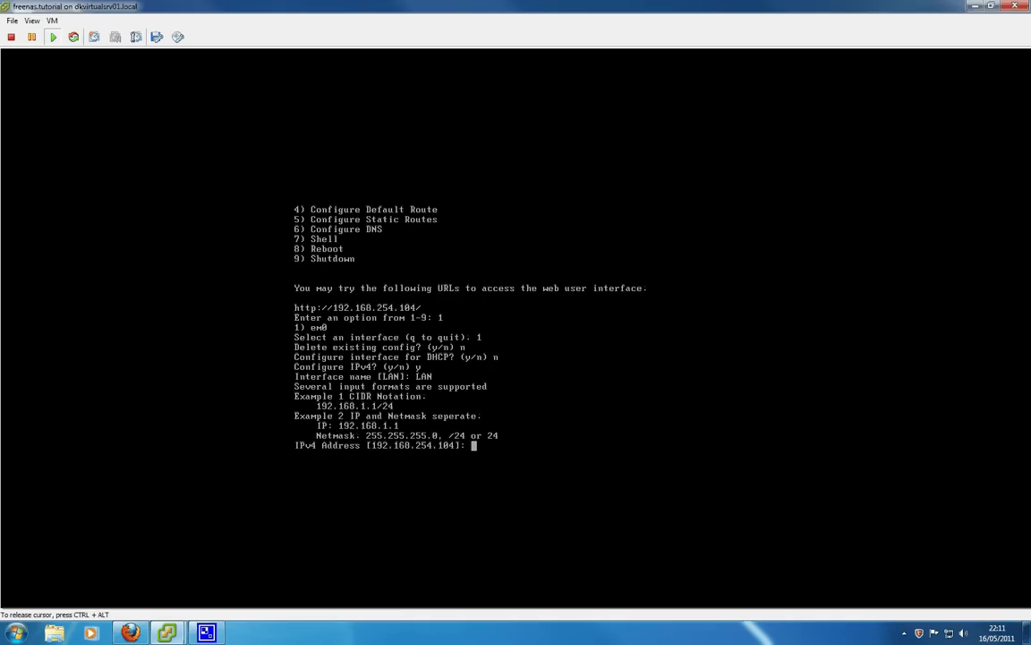
pyautogui.write('192.168.254.104')
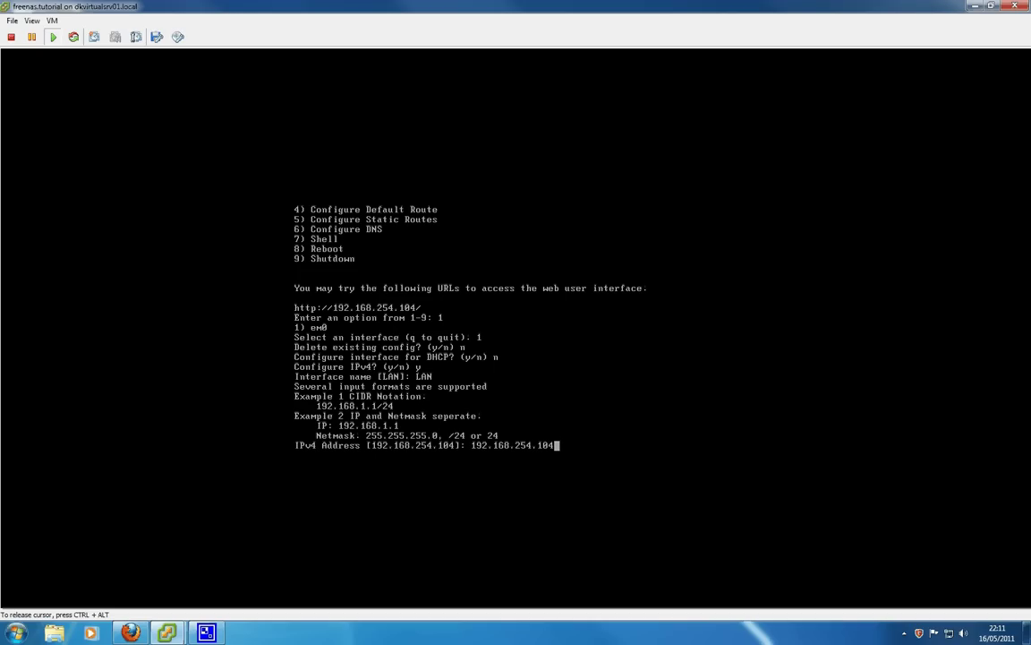
pyautogui.hotkey('ctrl', 'alt')
pyautogui.click(628, 517)
pyautogui.write('/24')
pyautogui.press('Return')
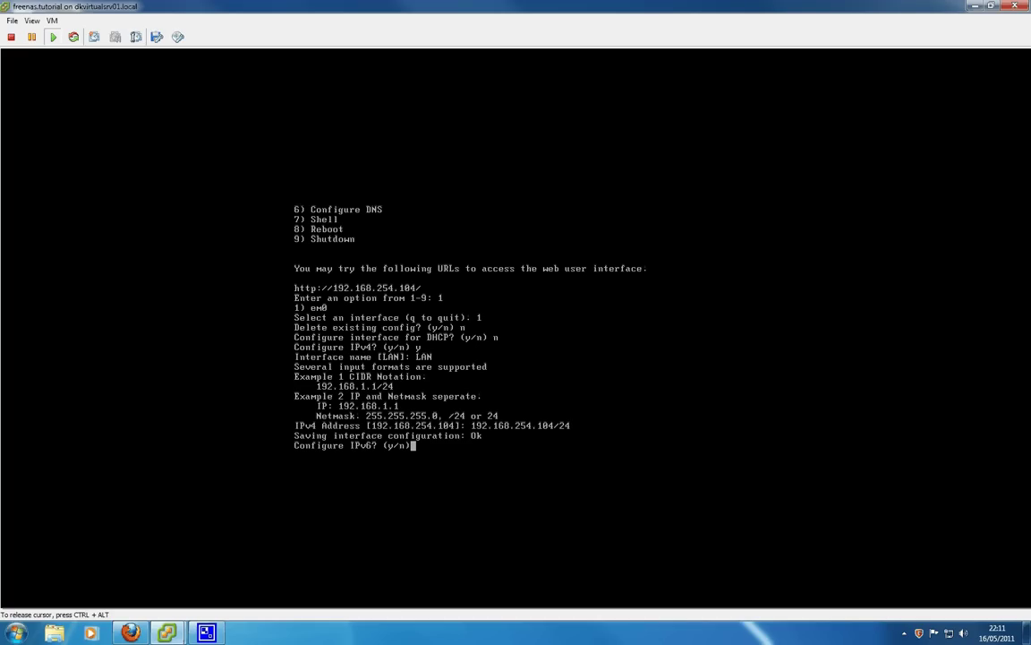
pyautogui.write('n')
pyautogui.press('Return')
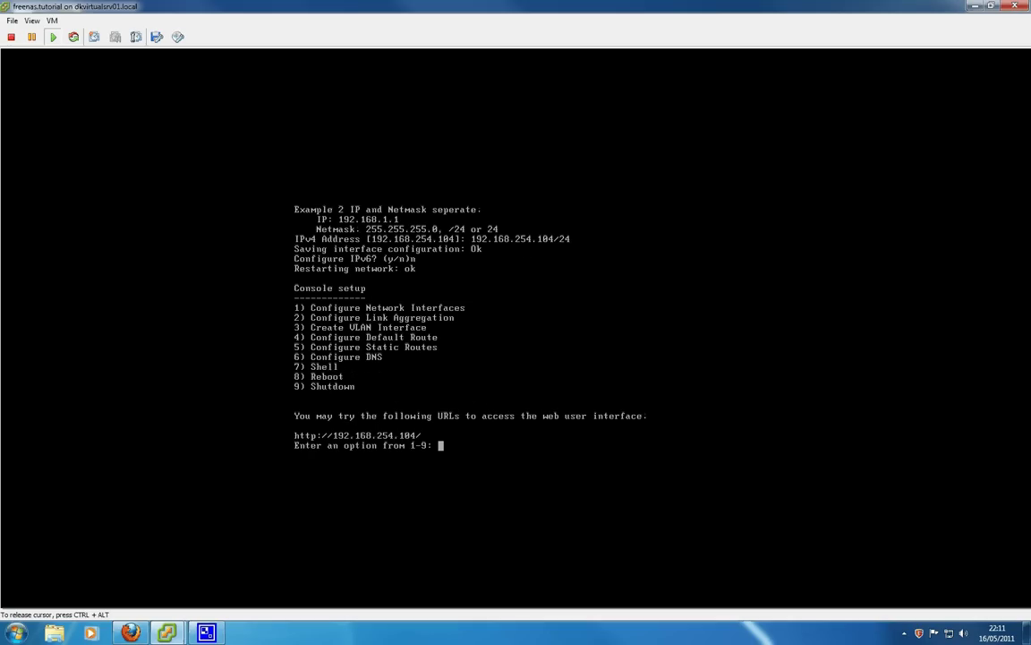
pyautogui.hotkey('ctrl', 'alt')
# Sign in to the FreeNAS web page in Firefox as admin with the administrator password
pyautogui.moveTo(132, 632)
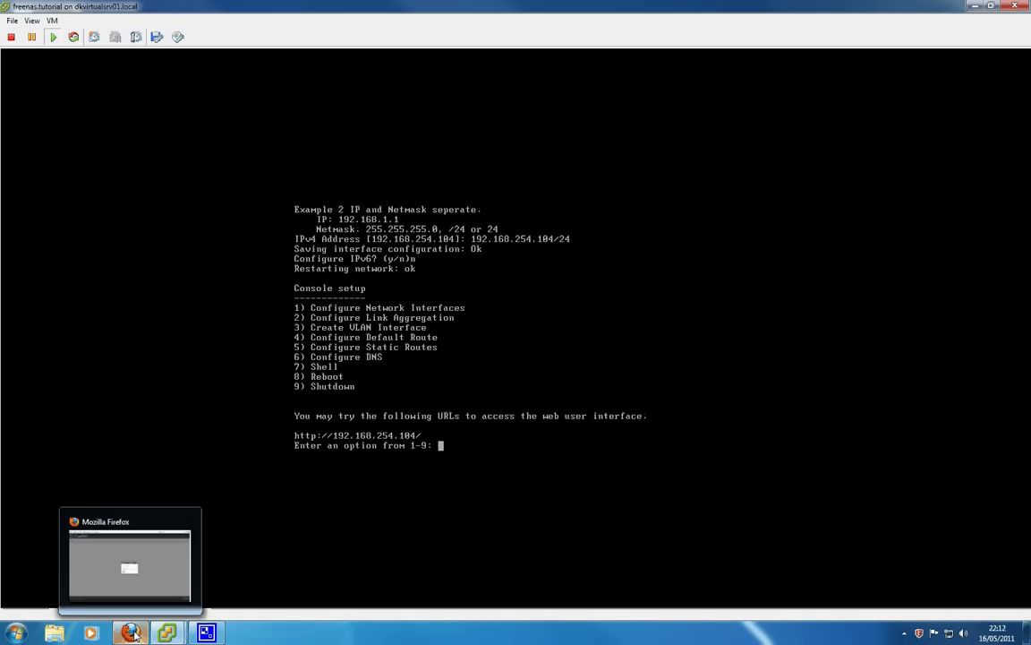
pyautogui.click(133, 633)
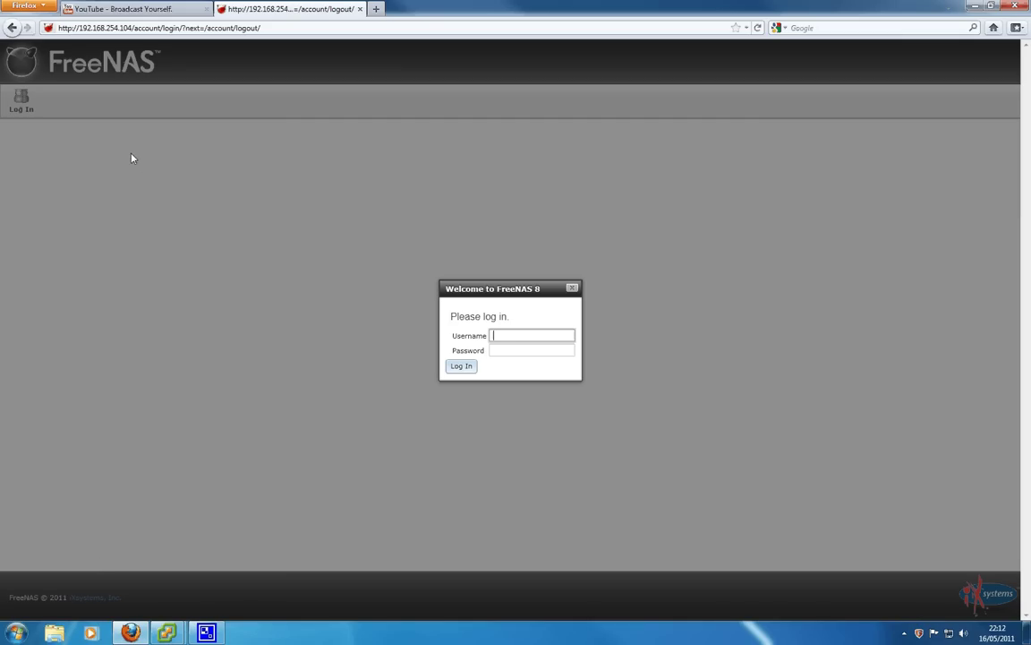
pyautogui.click(536, 337)
pyautogui.write('admin')
pyautogui.press('Tab')
pyautogui.write('free')
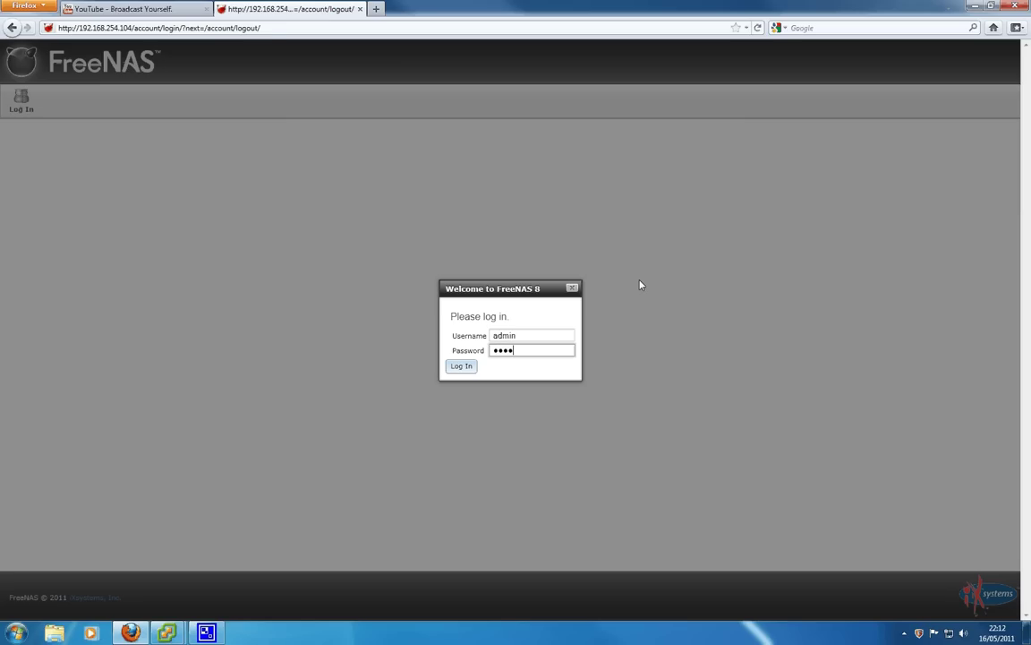
pyautogui.write('nas')
pyautogui.press('Return')
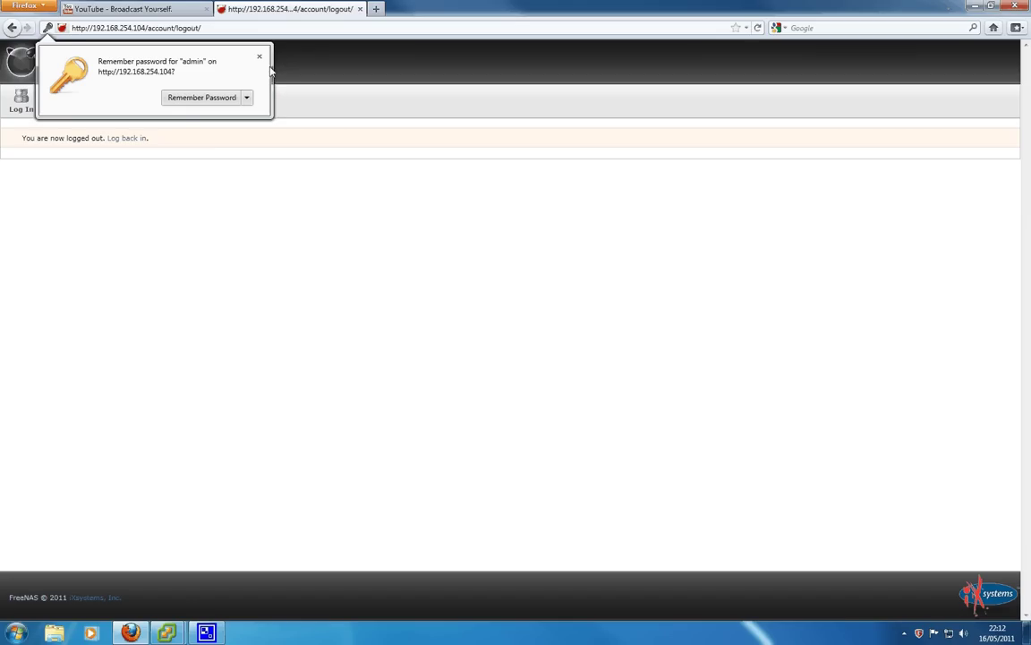
# Choose never to save the password, then log in again as admin
pyautogui.click(246, 98)
pyautogui.click(251, 113)
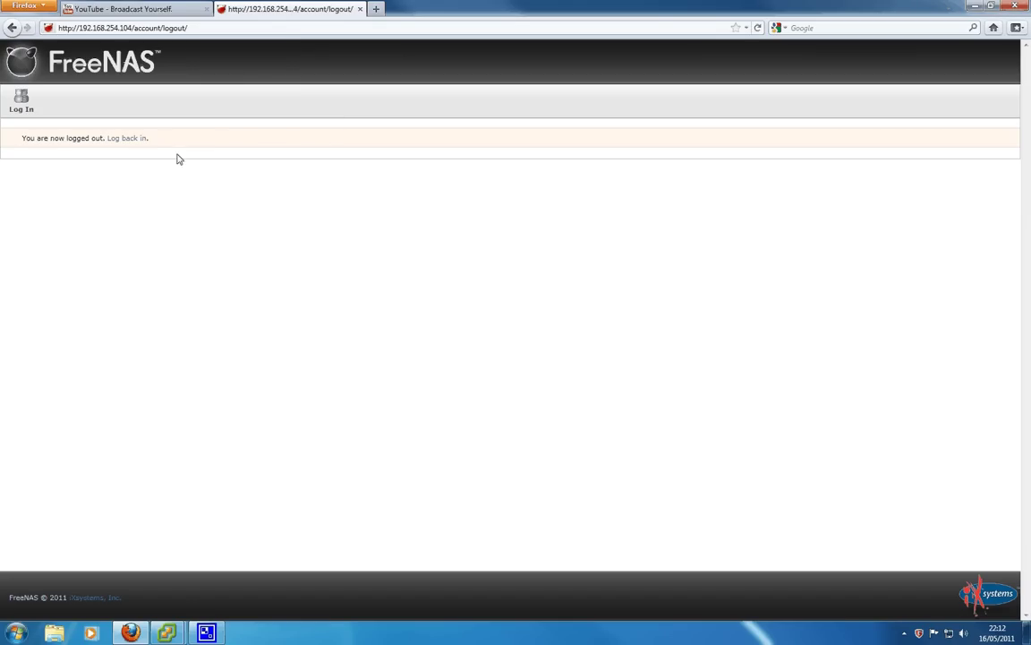
pyautogui.click(132, 139)
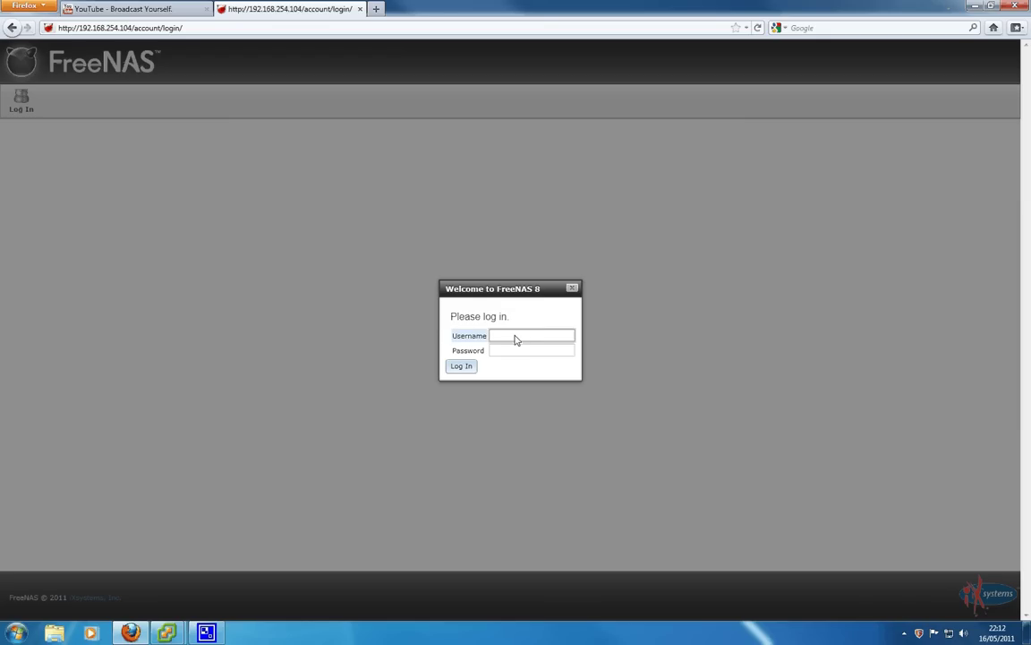
pyautogui.click(515, 339)
pyautogui.click(510, 350)
pyautogui.press('Tab')
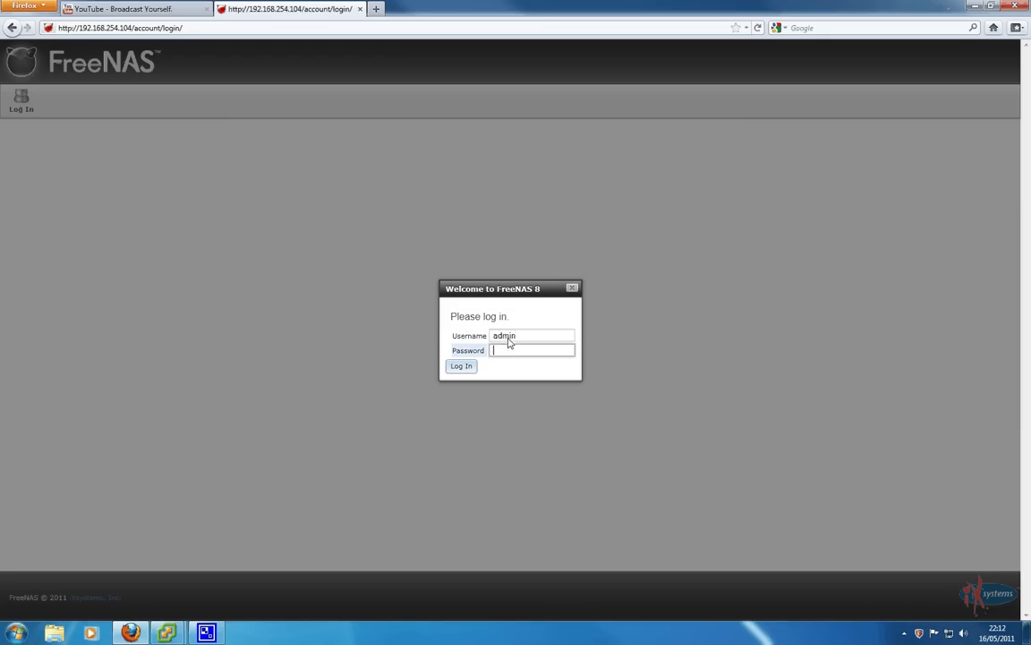
pyautogui.click(505, 335)
pyautogui.write('freenas')
pyautogui.press('Return')
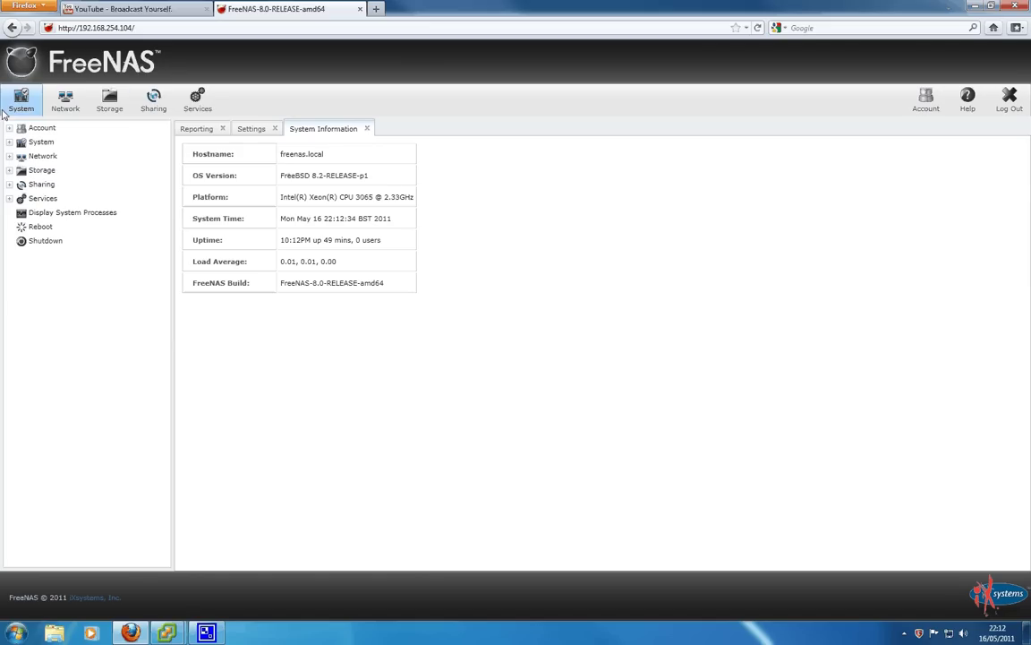
# Expand and collapse the Account, System, Network and Storage sections, viewing the volume options
pyautogui.click(32, 128)
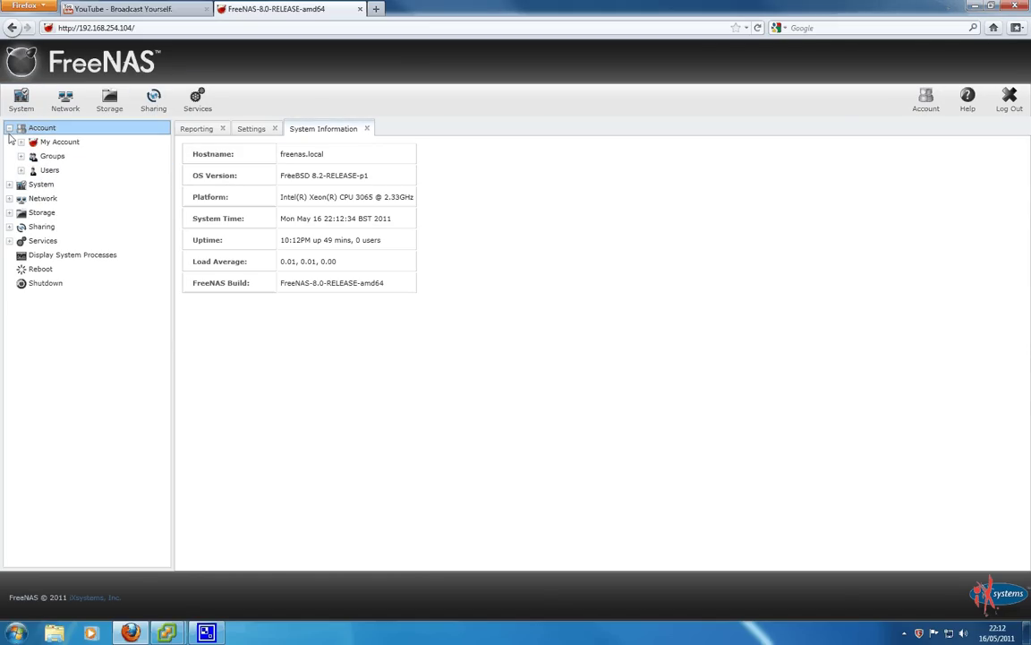
pyautogui.click(9, 128)
pyautogui.click(11, 142)
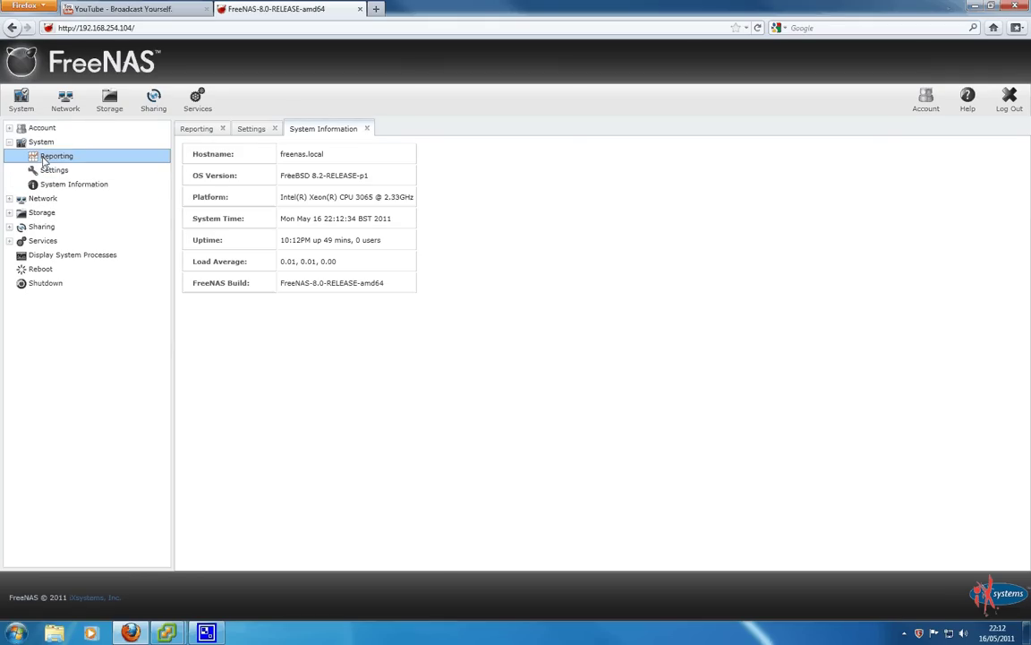
pyautogui.click(10, 142)
pyautogui.click(20, 156)
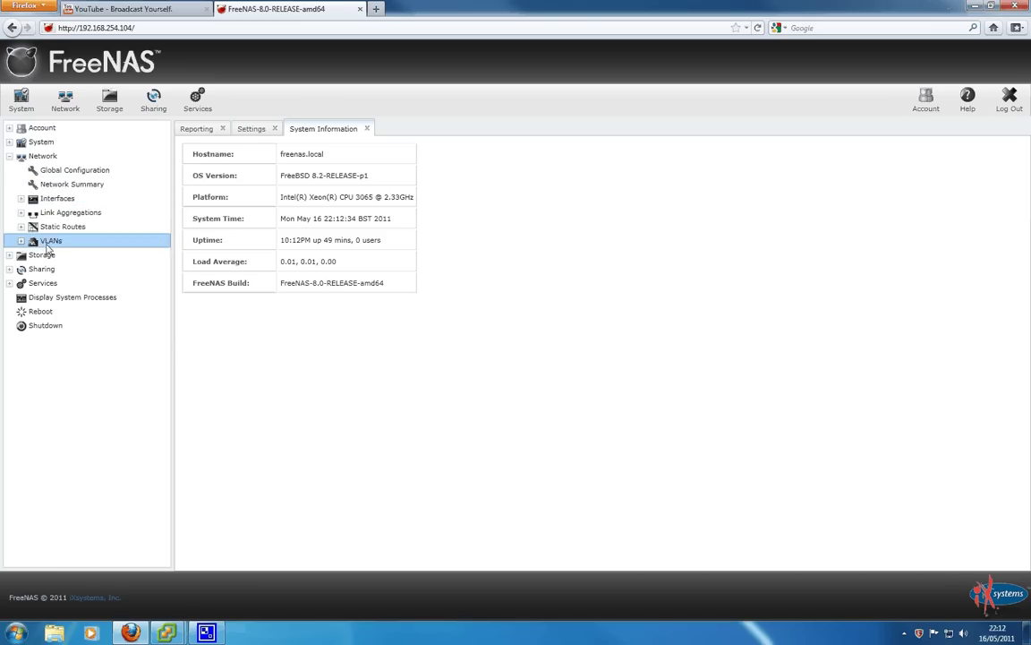
pyautogui.click(10, 156)
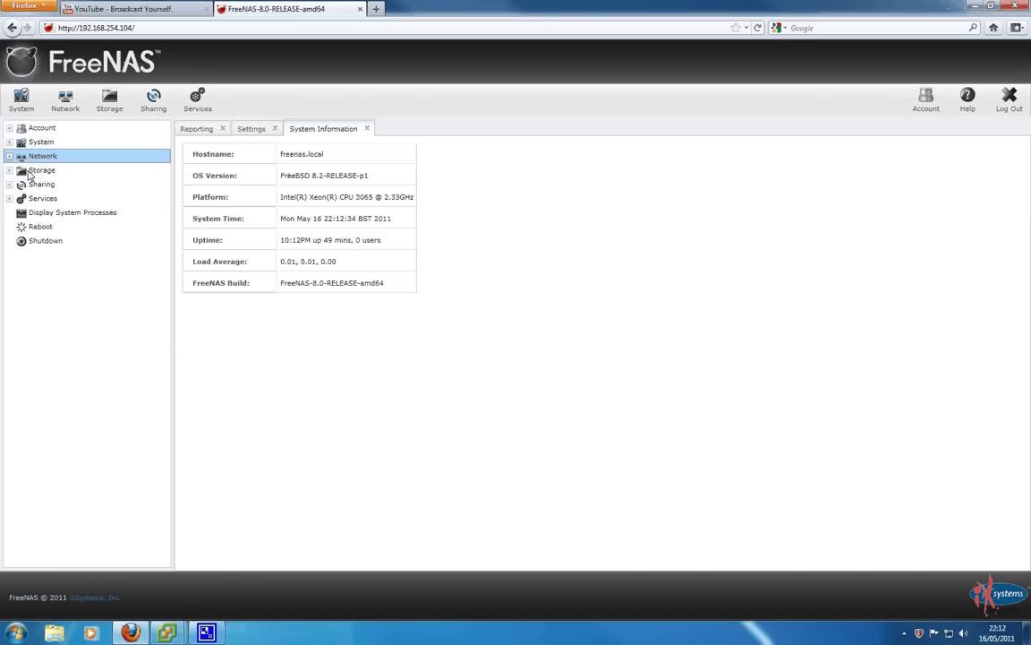
pyautogui.click(10, 170)
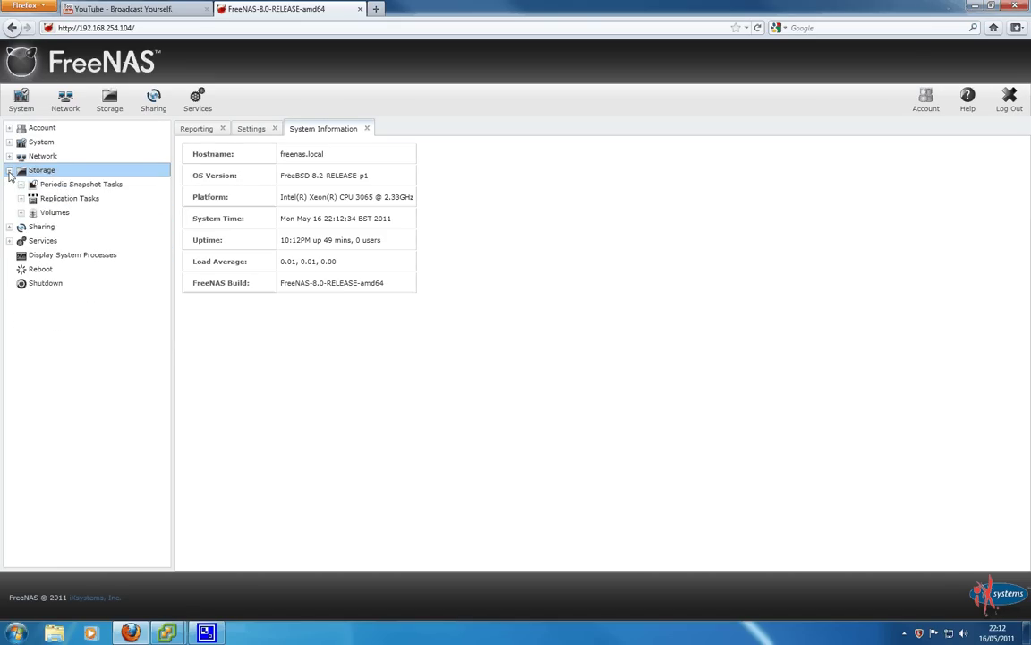
pyautogui.click(22, 212)
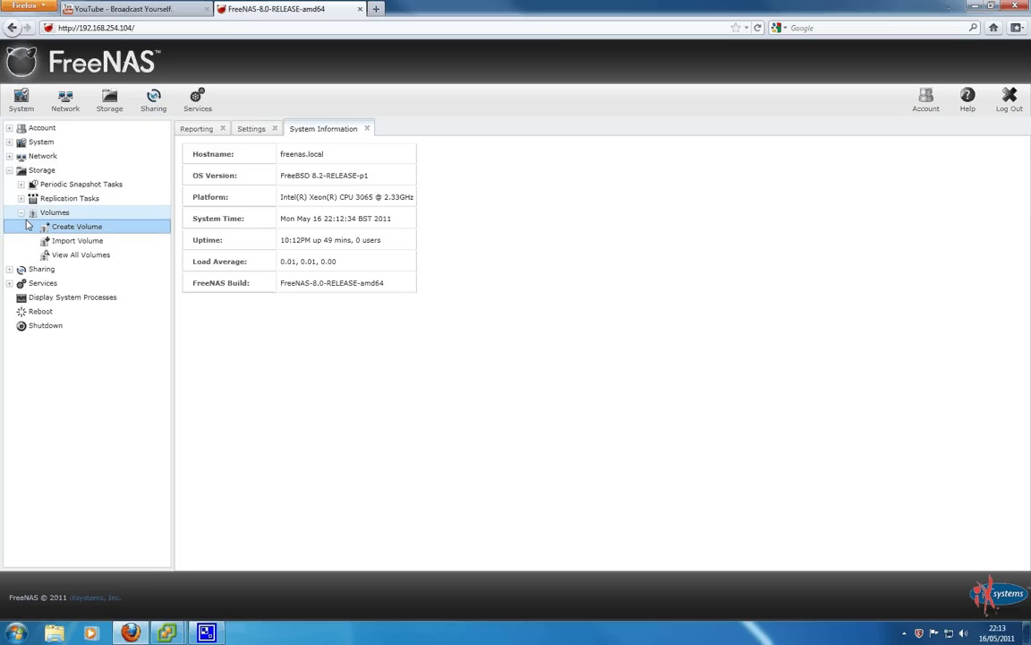
pyautogui.click(10, 170)
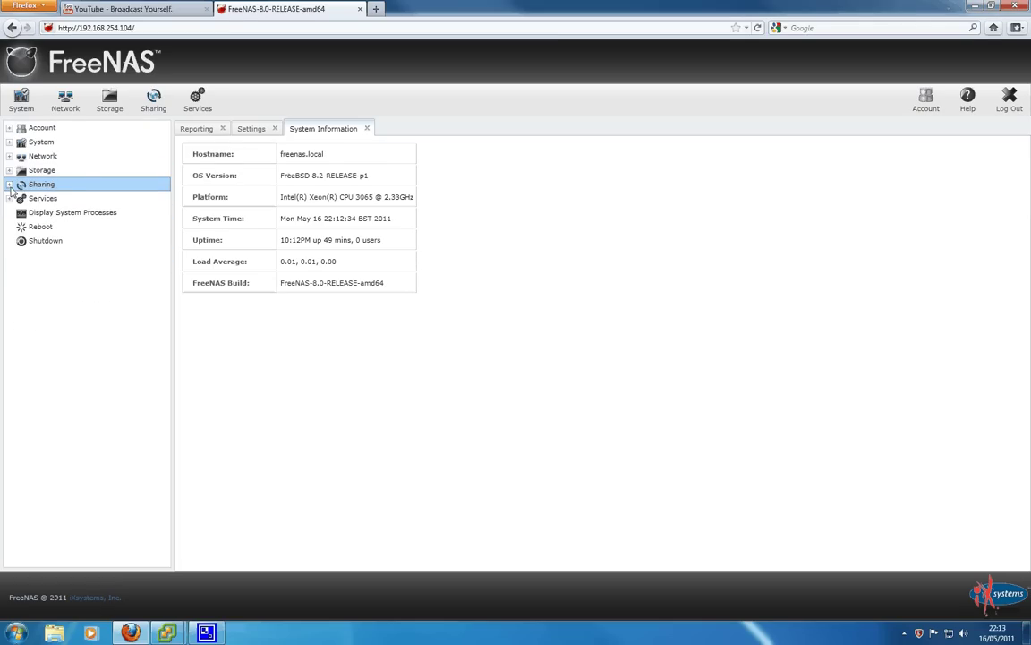
# Check Sharing, open the Services overview, view and close CIFS settings, then return to System
pyautogui.click(10, 183)
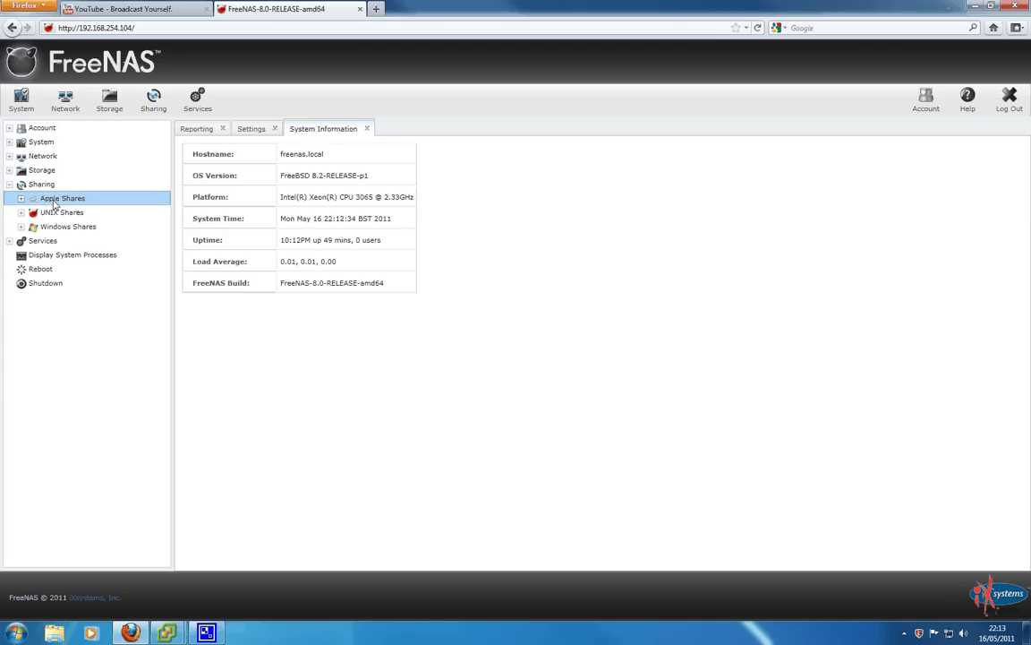
pyautogui.click(10, 184)
pyautogui.click(10, 198)
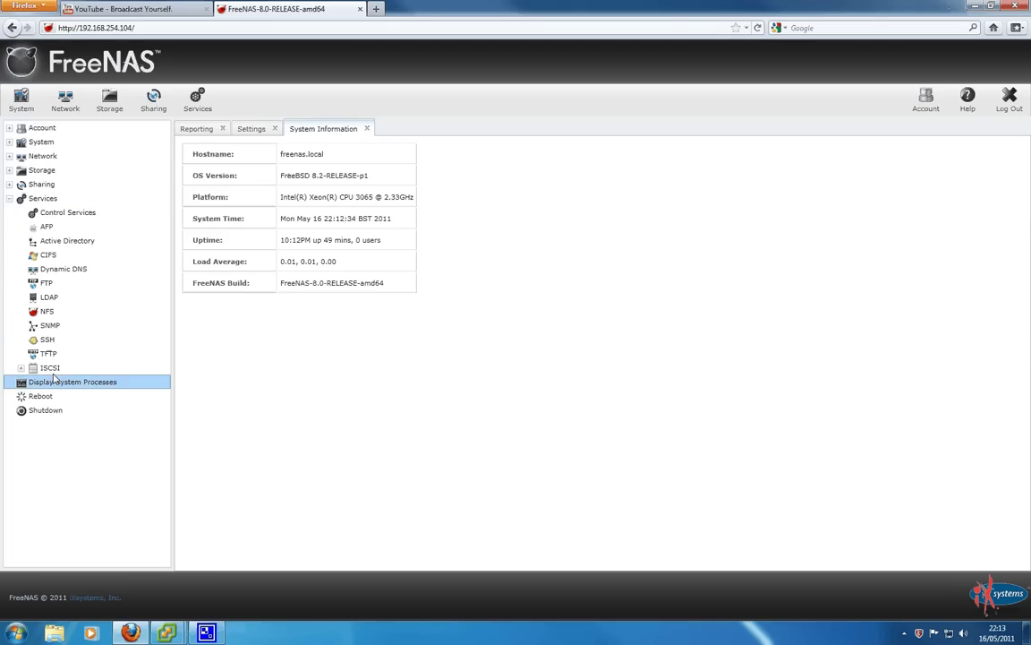
pyautogui.click(68, 212)
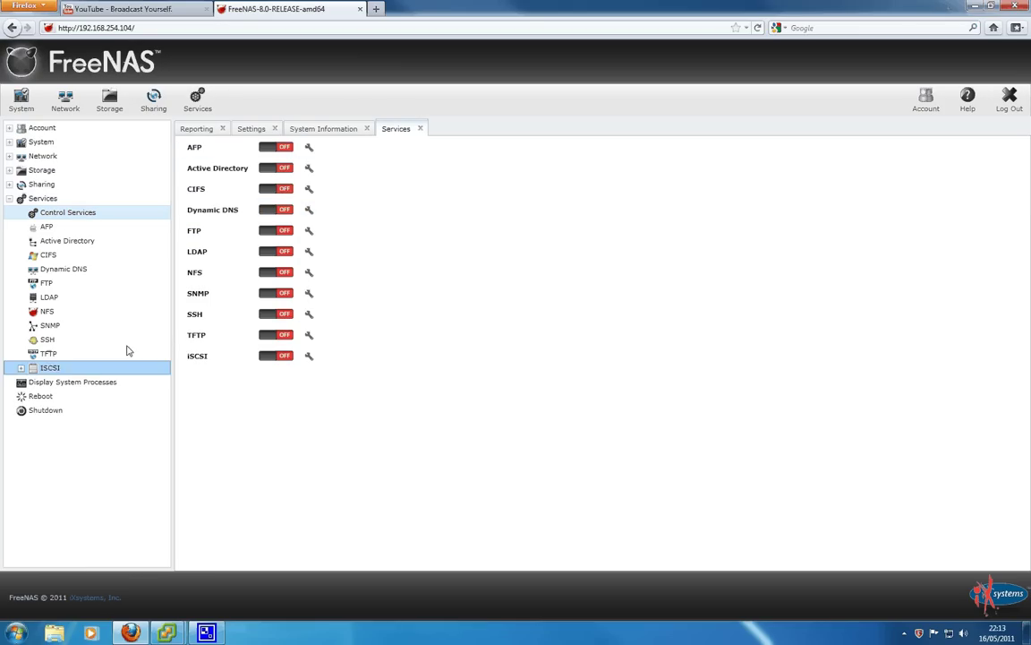
pyautogui.click(44, 254)
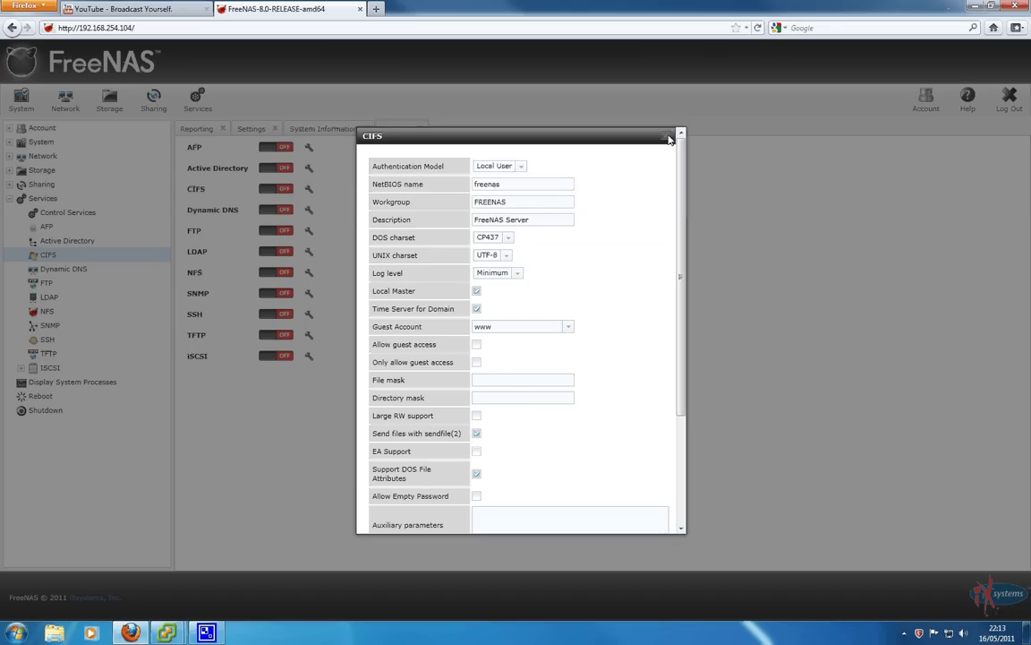
pyautogui.click(665, 134)
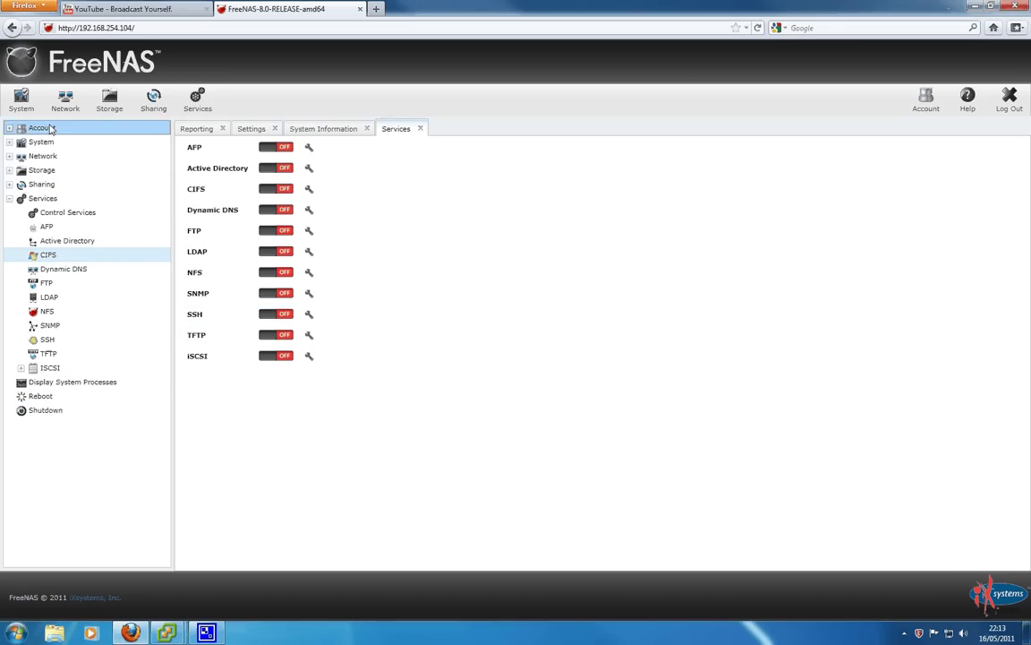
pyautogui.click(22, 103)
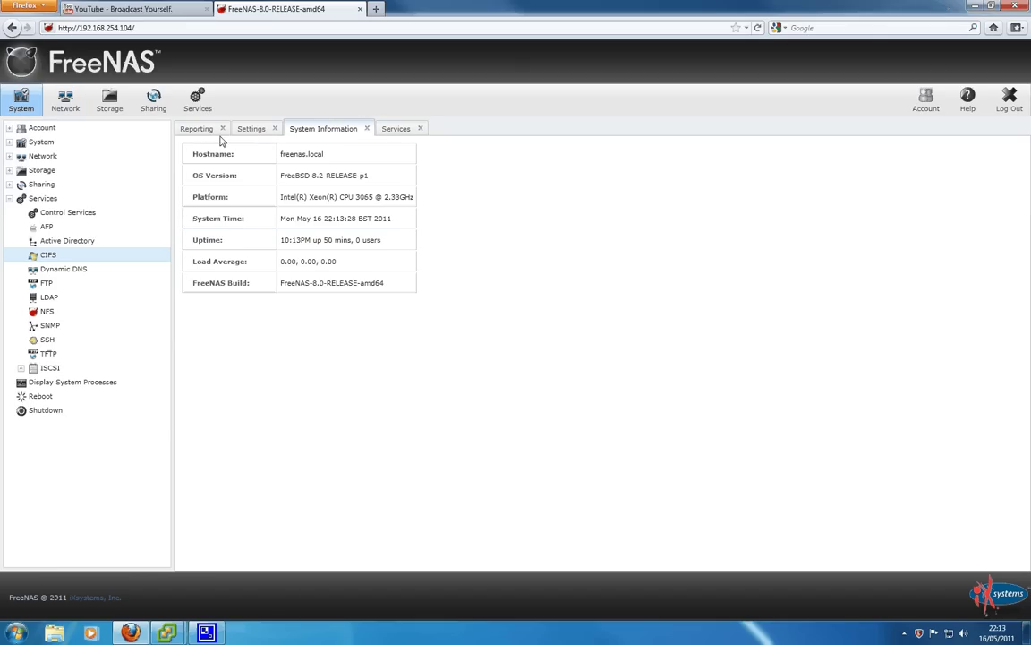
# Save the General settings with HTTP protocol, English, Europe/London timezone and default NTP servers
pyautogui.click(54, 141)
pyautogui.click(67, 172)
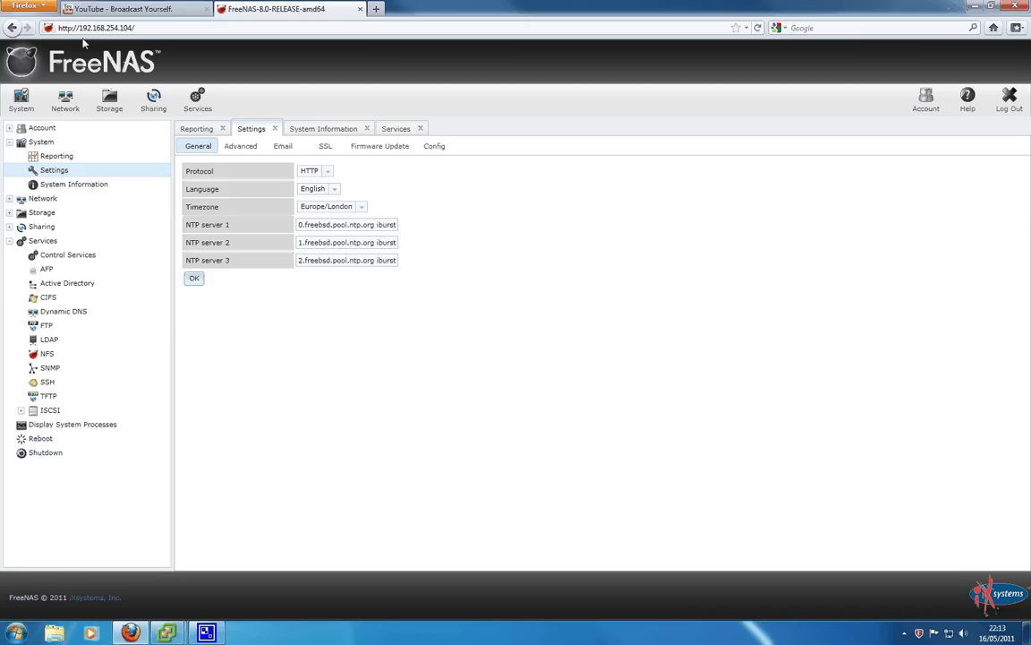
pyautogui.click(328, 171)
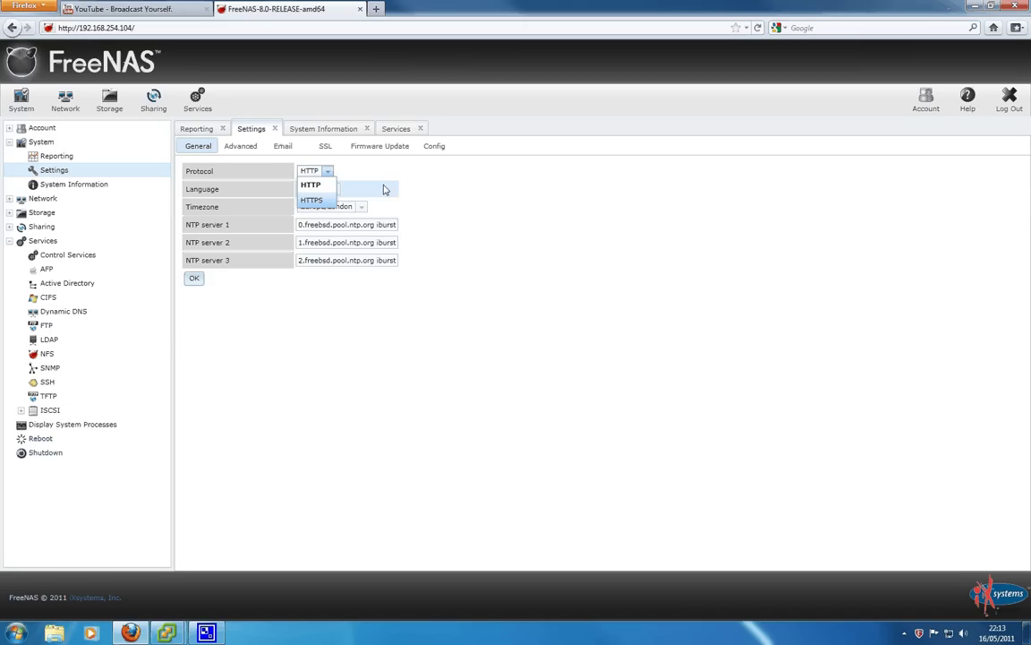
pyautogui.click(283, 188)
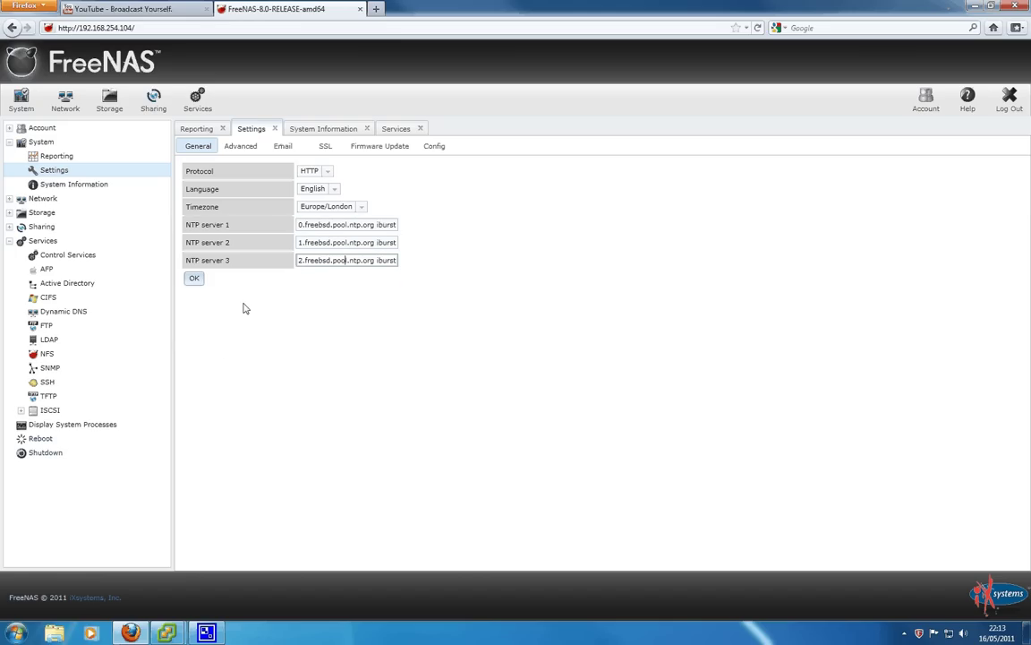
pyautogui.click(195, 280)
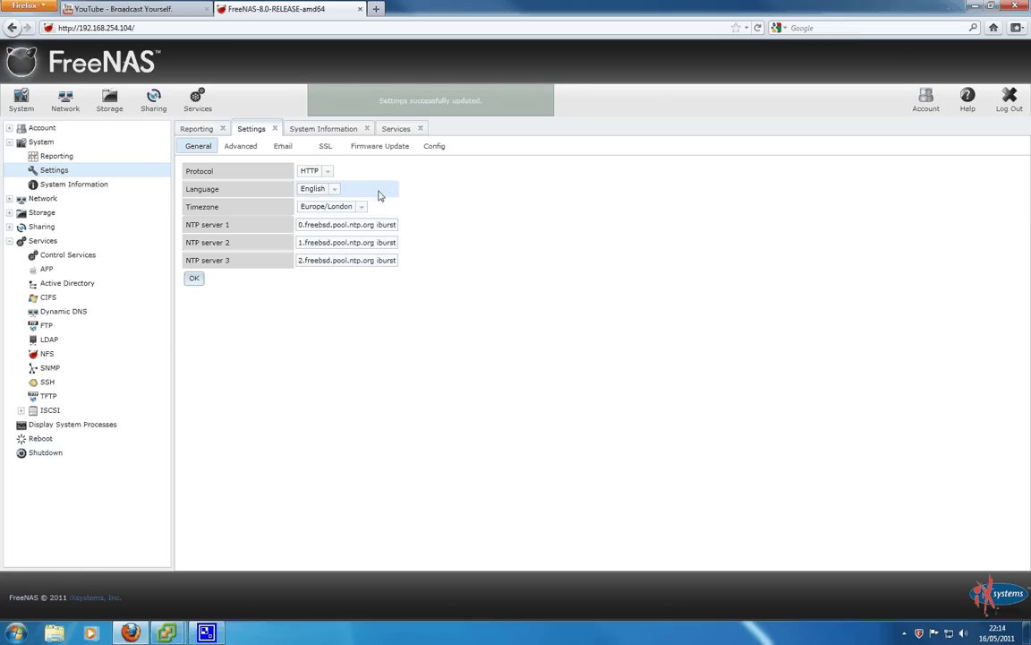
# In Network Global Configuration, set hostname nas01 and domain example.co.uk, reviewing the gateway and nameserver fields
pyautogui.click(397, 131)
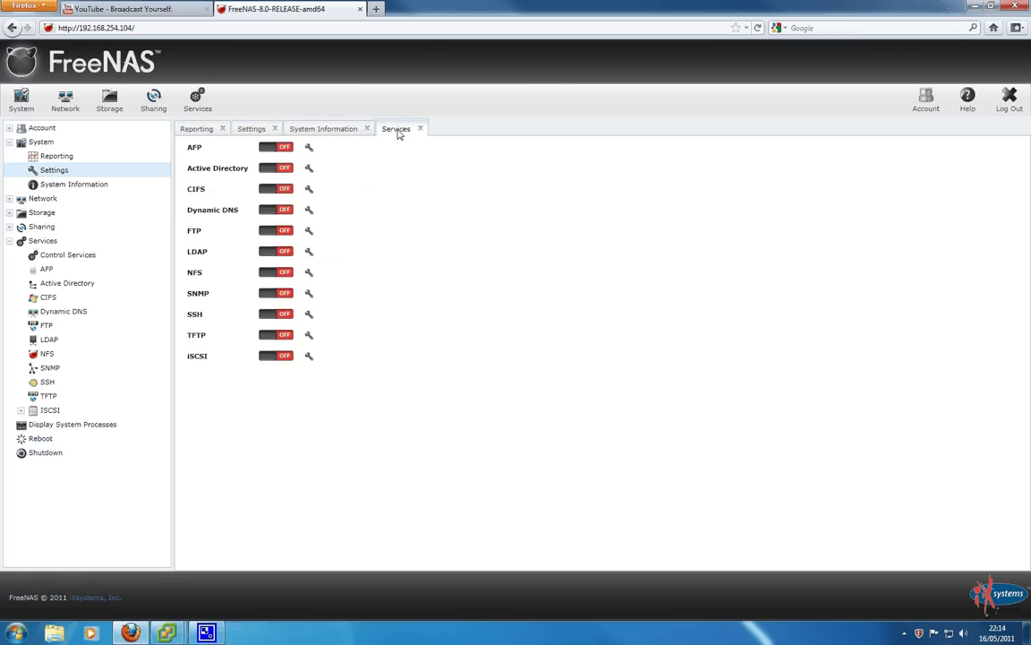
pyautogui.click(322, 131)
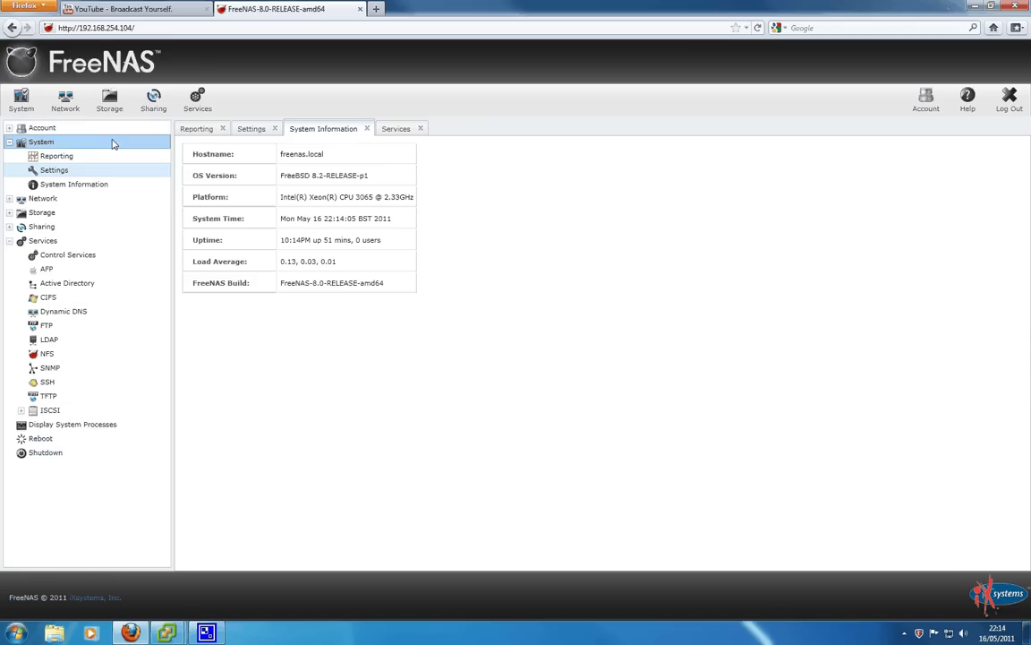
pyautogui.click(42, 198)
pyautogui.click(65, 100)
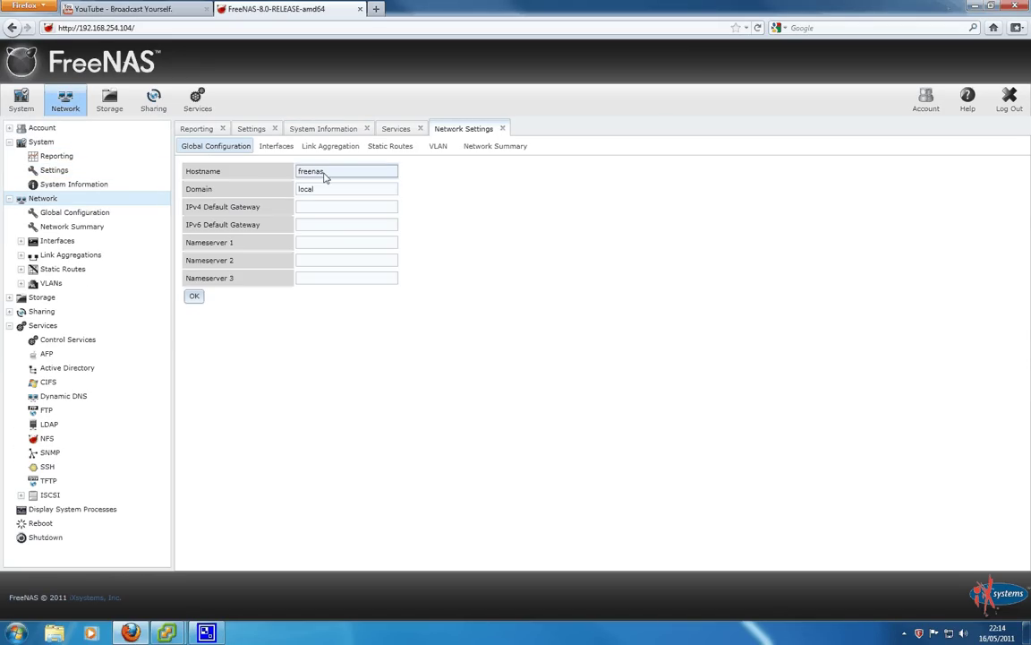
pyautogui.write('nas01')
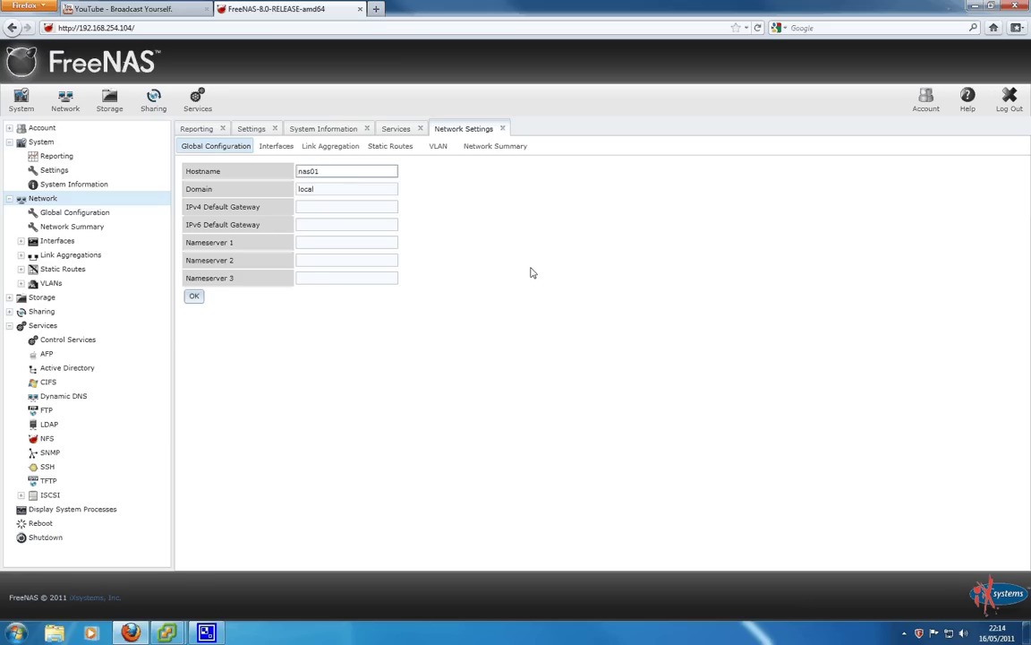
pyautogui.press('Tab')
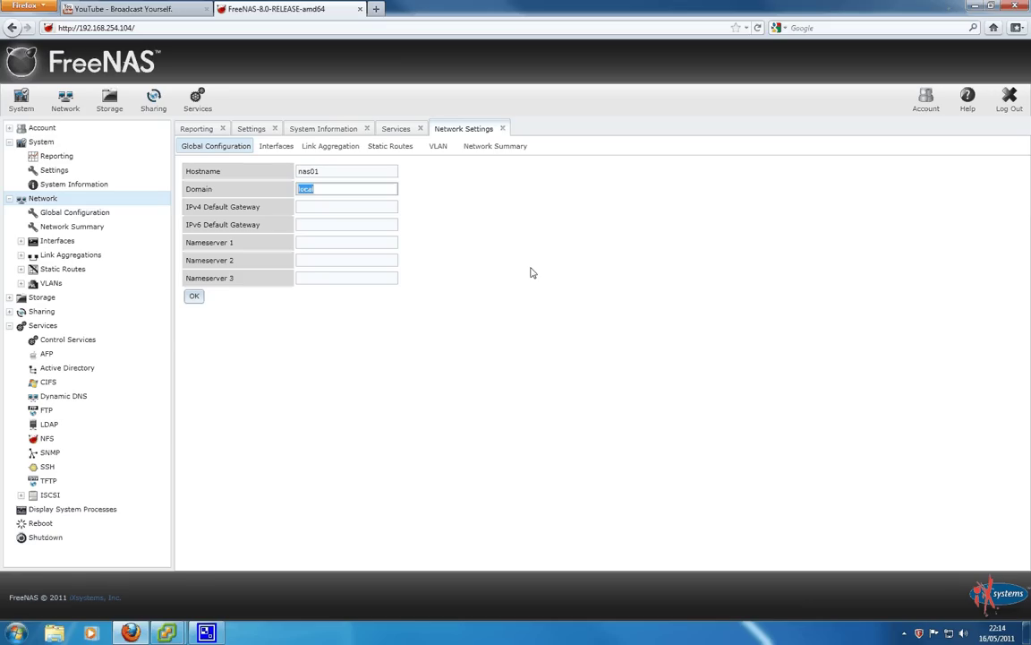
pyautogui.write('example.co.uk')
pyautogui.click(302, 209)
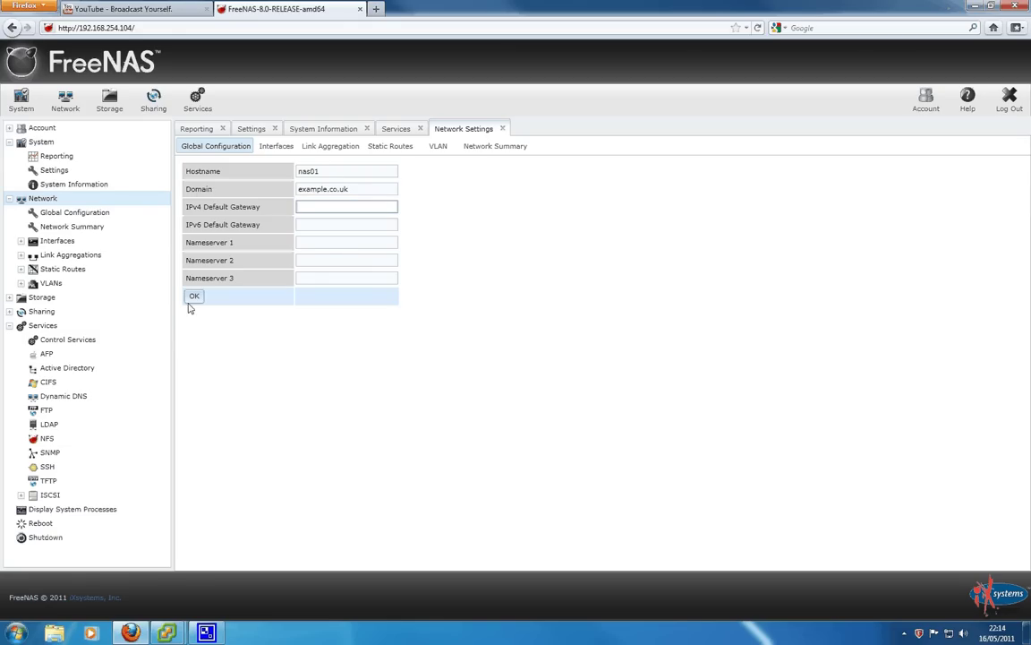
pyautogui.click(318, 278)
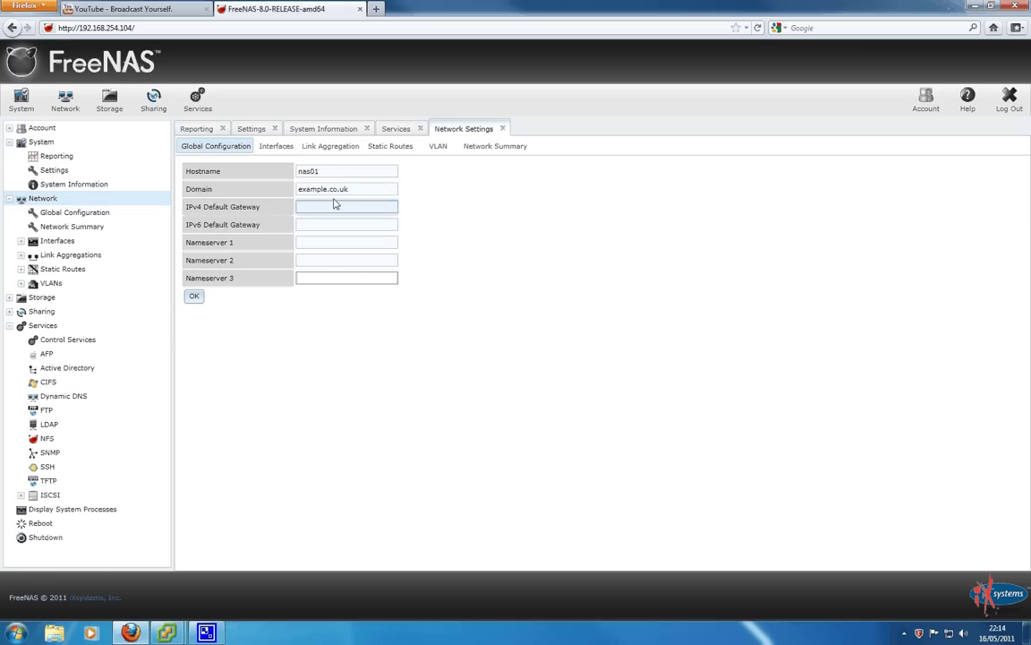
pyautogui.click(282, 149)
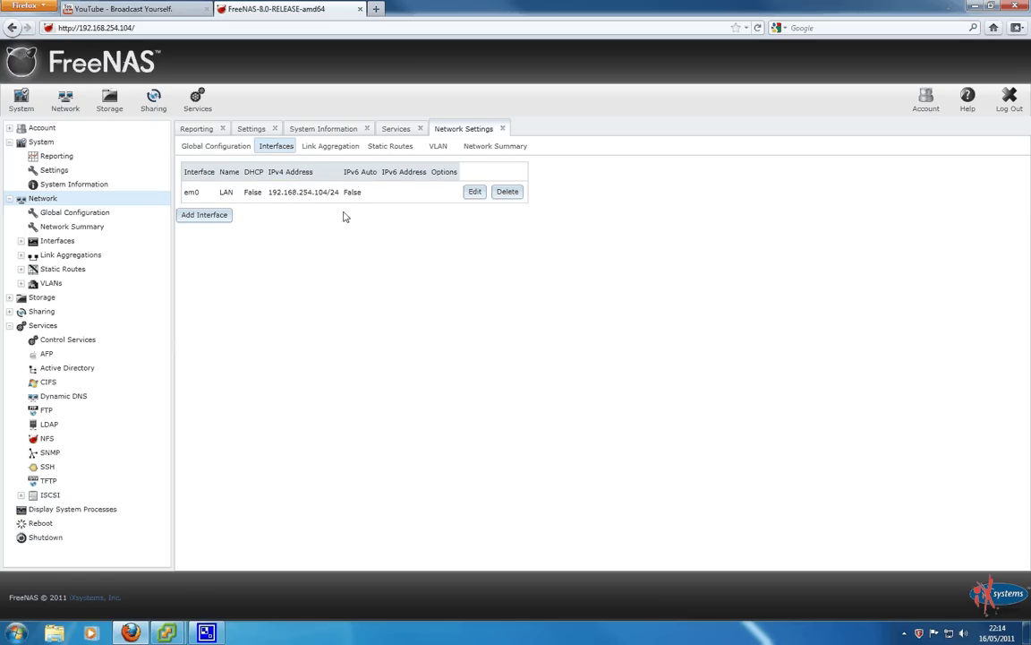
# Browse Link Aggregation (cancelling a new entry), Static Routes and VLAN, ending on Network Summary
pyautogui.click(329, 149)
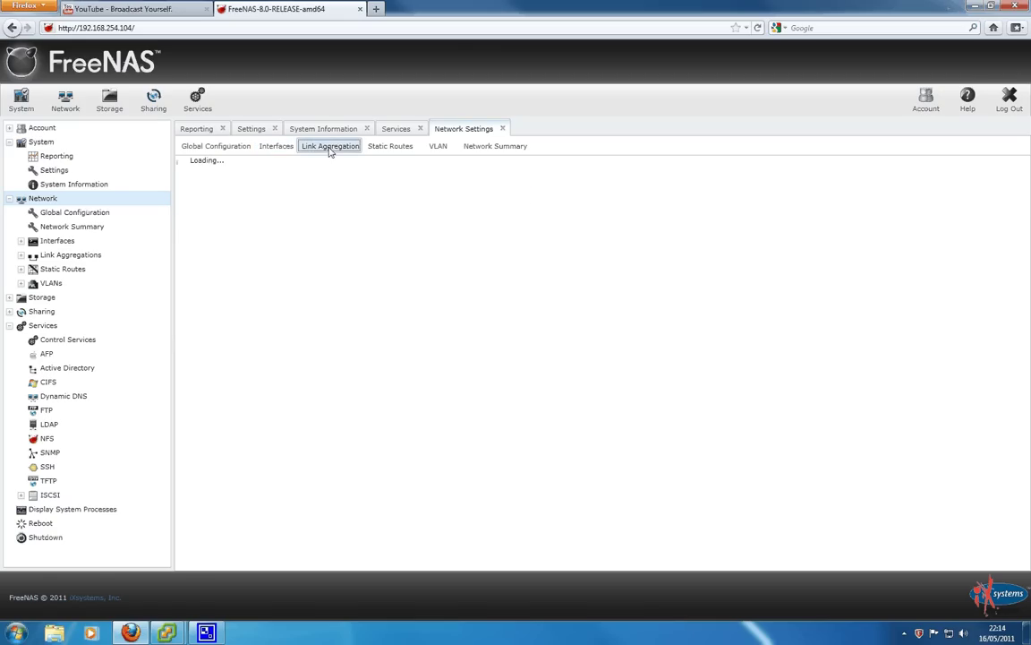
pyautogui.click(215, 208)
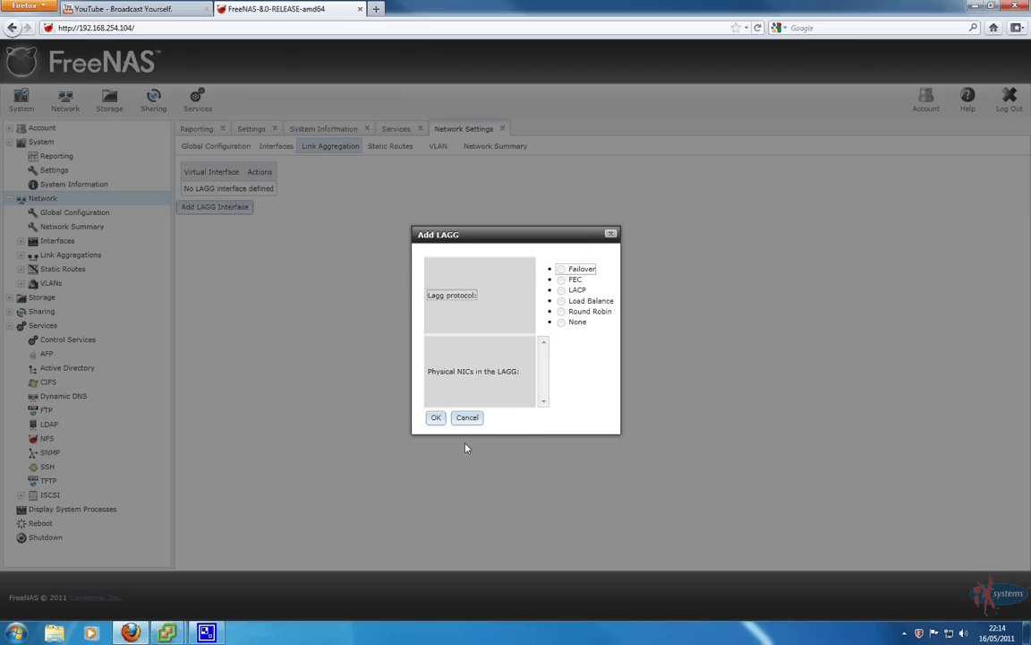
pyautogui.click(468, 418)
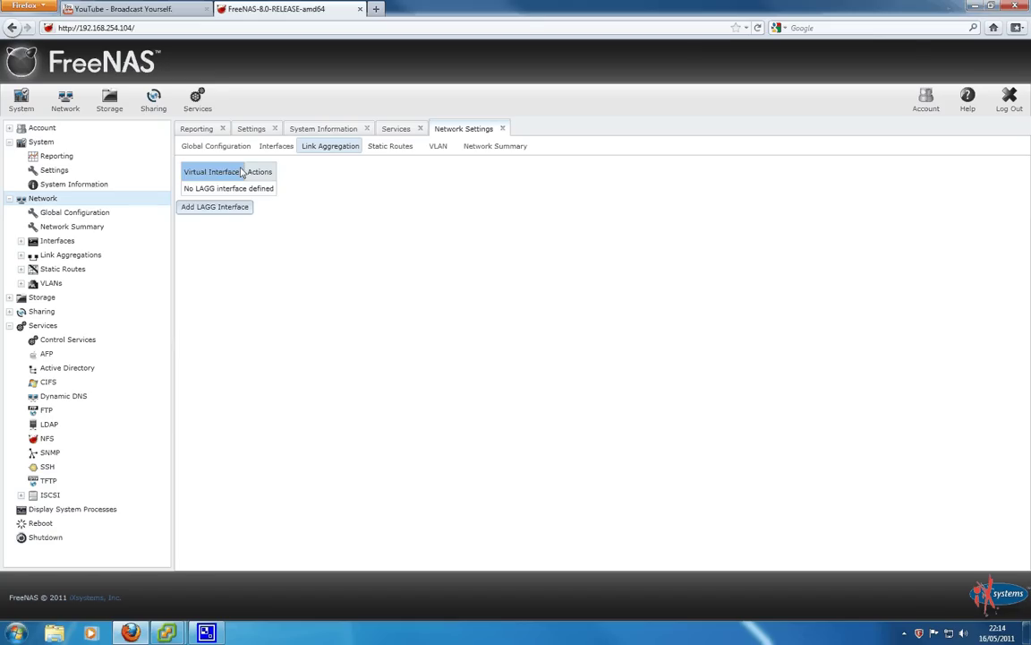
pyautogui.click(391, 151)
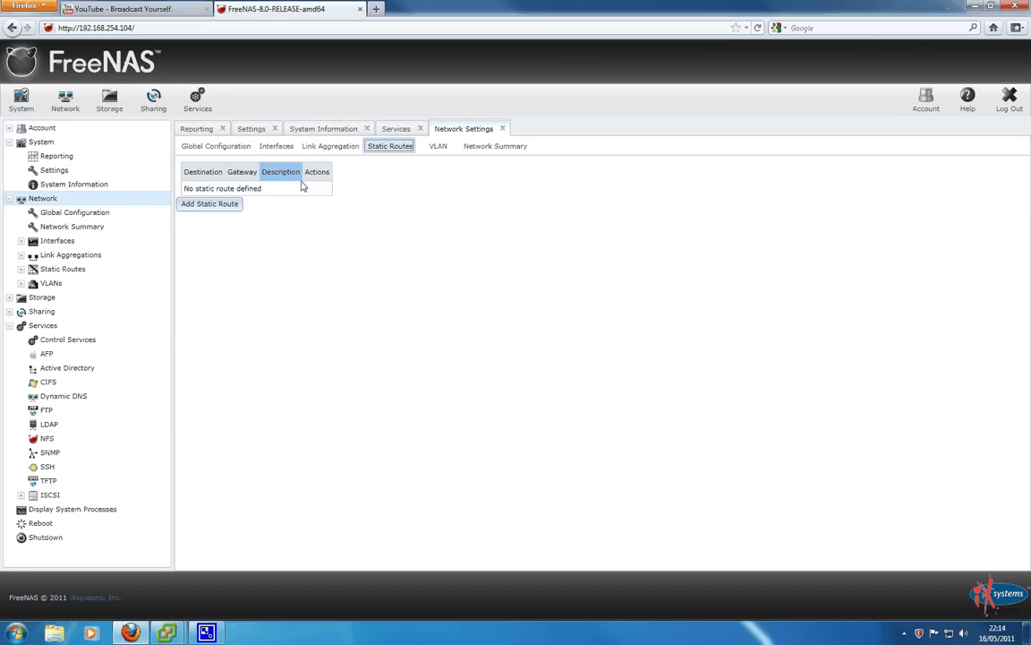
pyautogui.click(438, 149)
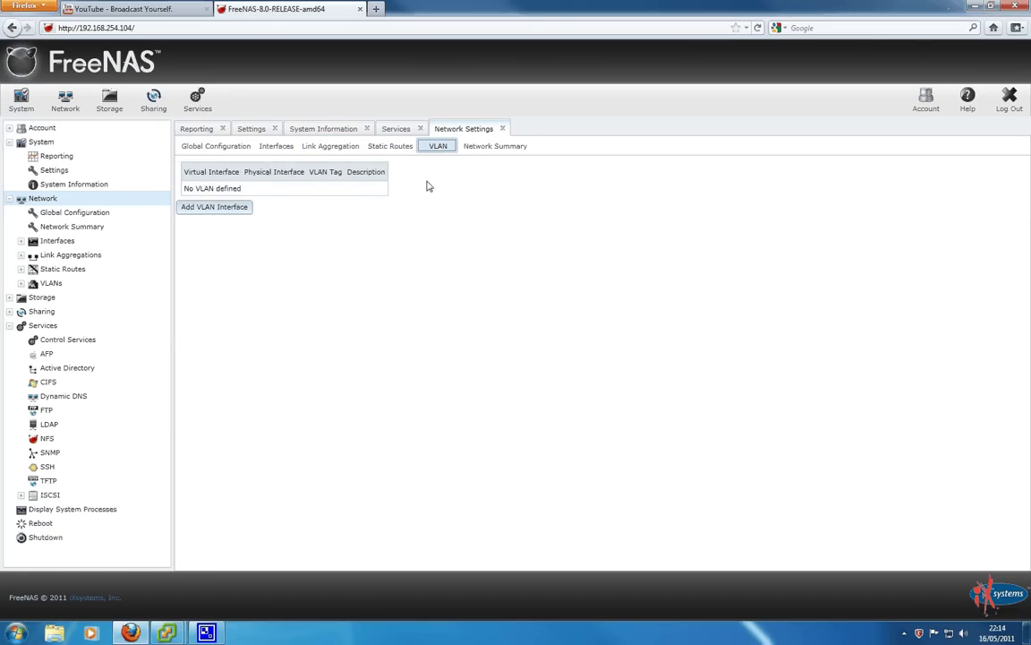
pyautogui.click(469, 149)
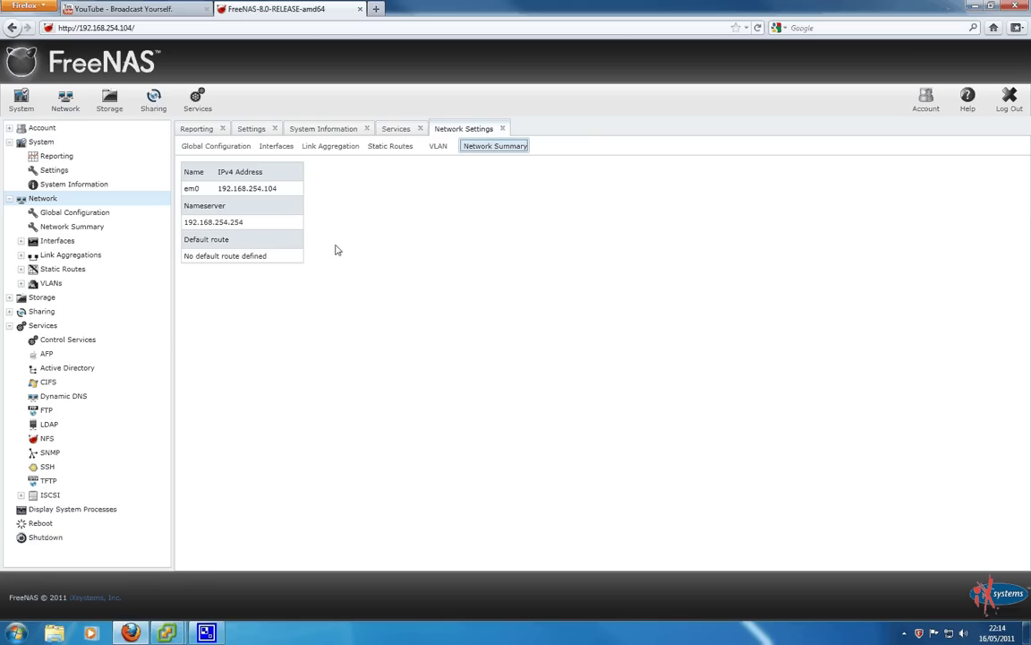
# Under Account > My Account, review the admin user's details, then open the Change Password form
pyautogui.click(49, 128)
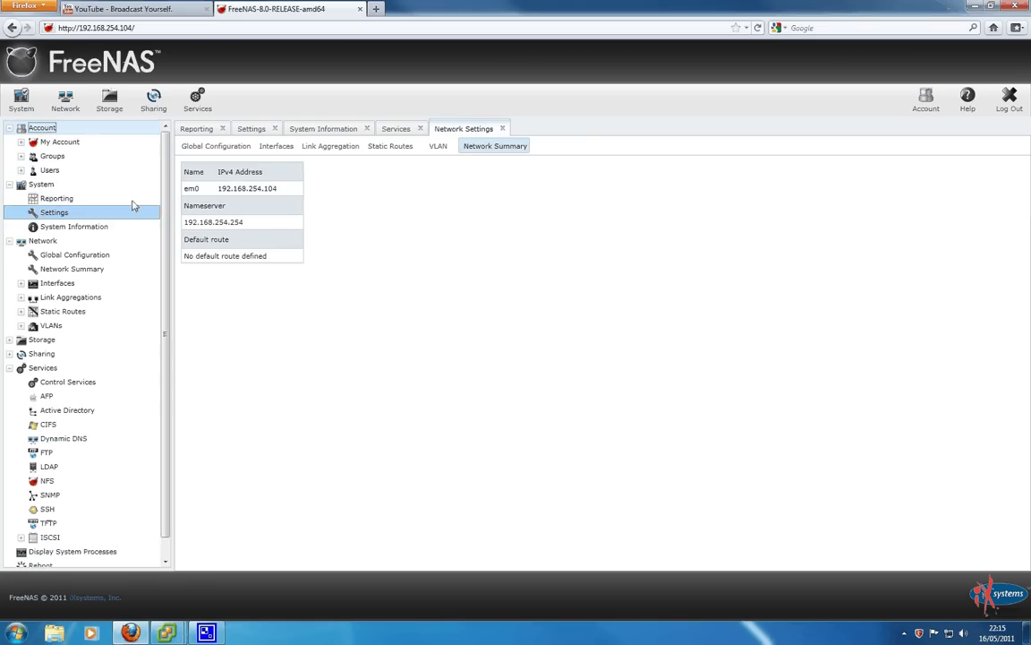
pyautogui.click(83, 144)
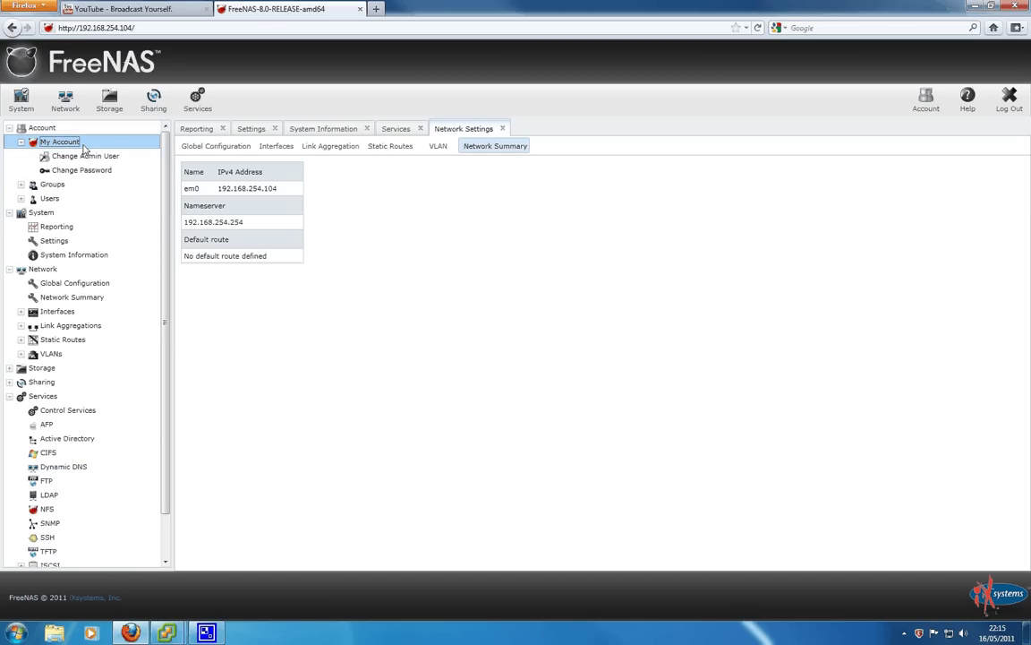
pyautogui.click(85, 157)
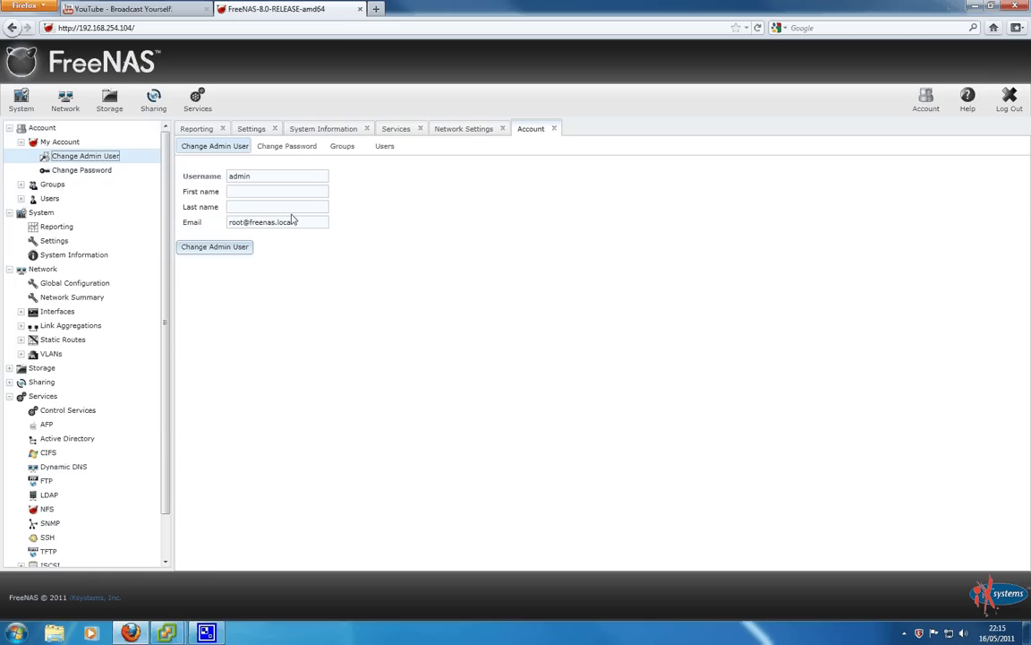
pyautogui.moveTo(318, 223); pyautogui.dragTo(237, 231)
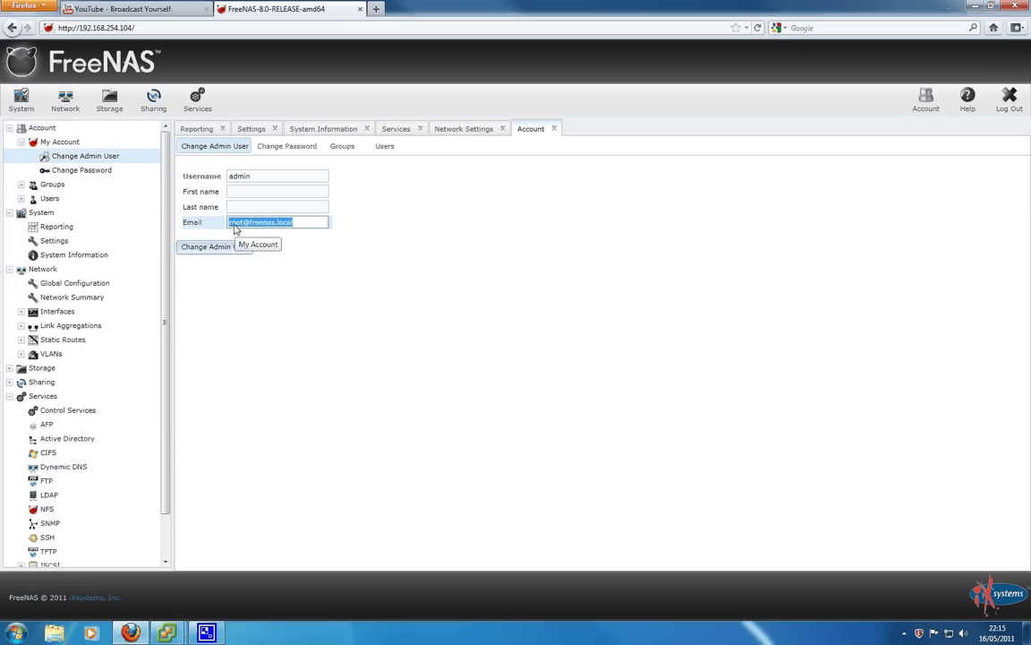
pyautogui.click(87, 172)
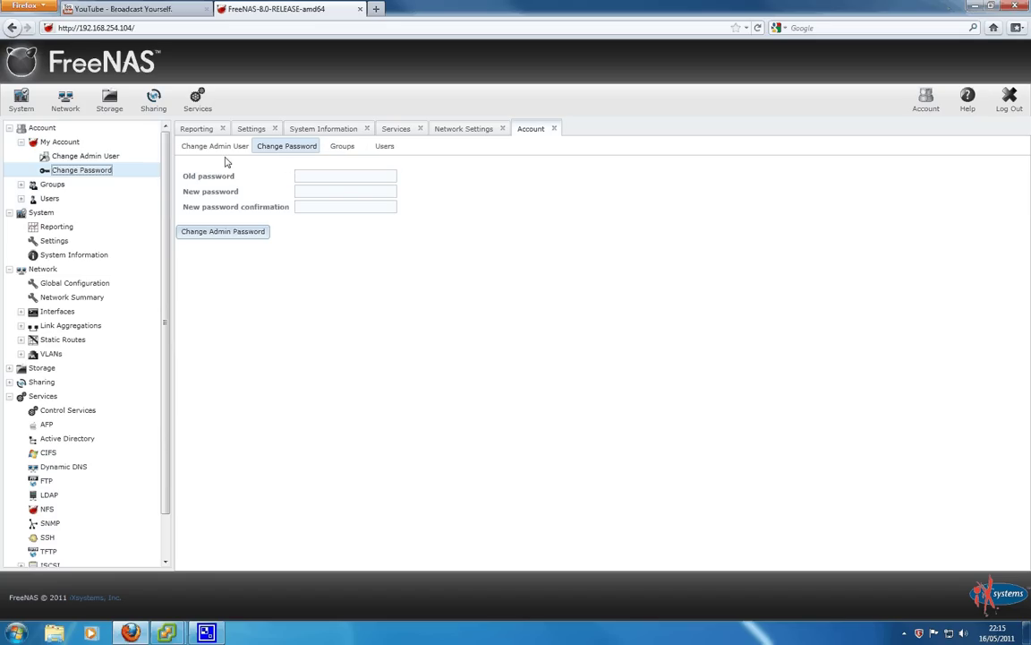
pyautogui.click(300, 181)
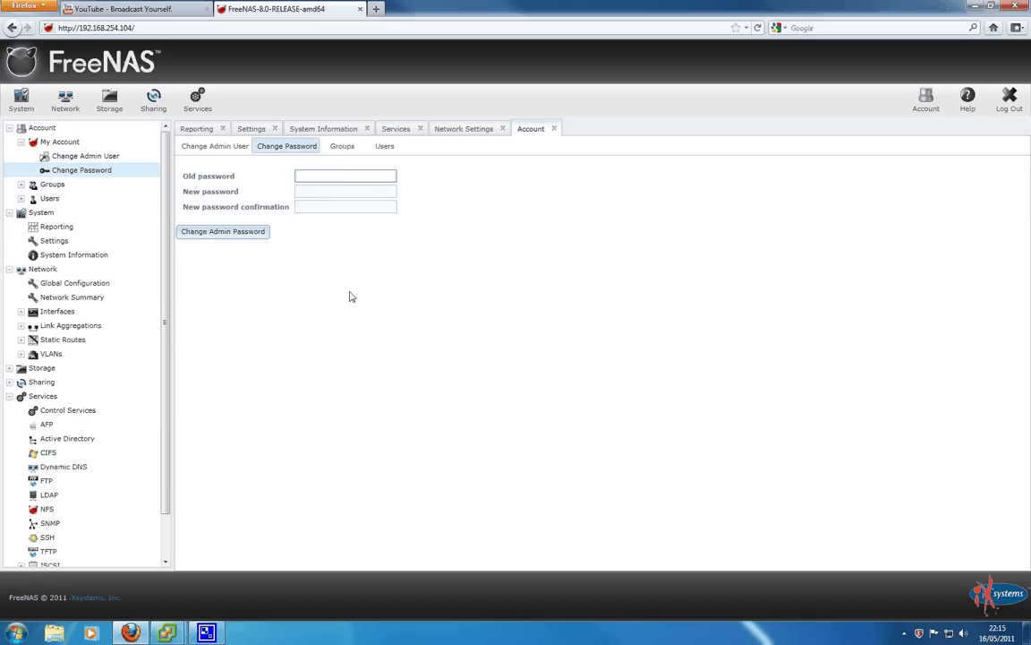
pyautogui.click(315, 205)
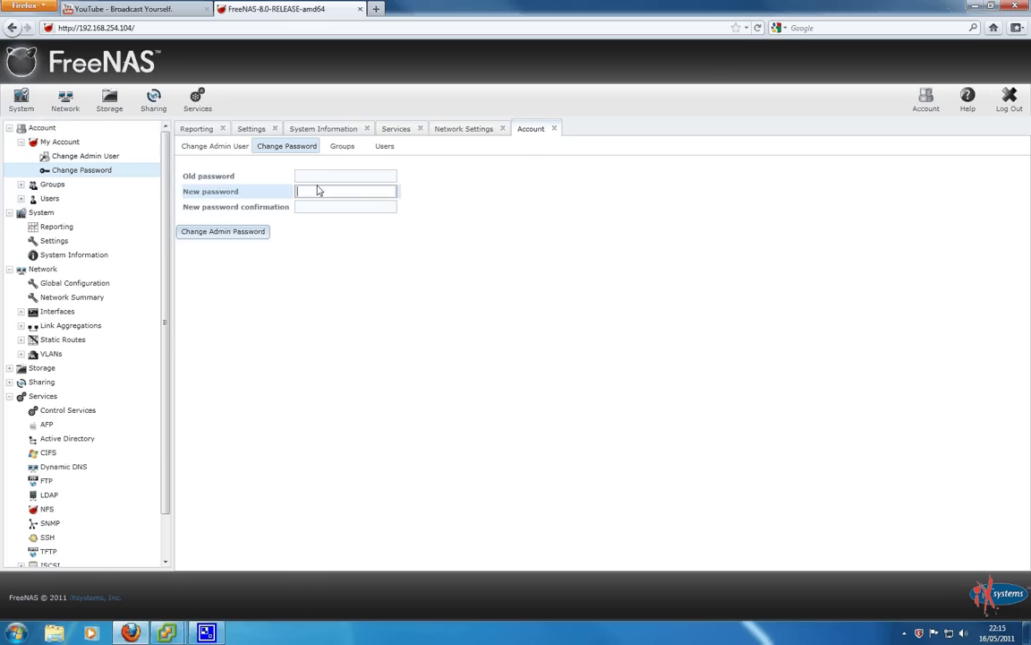
pyautogui.click(344, 177)
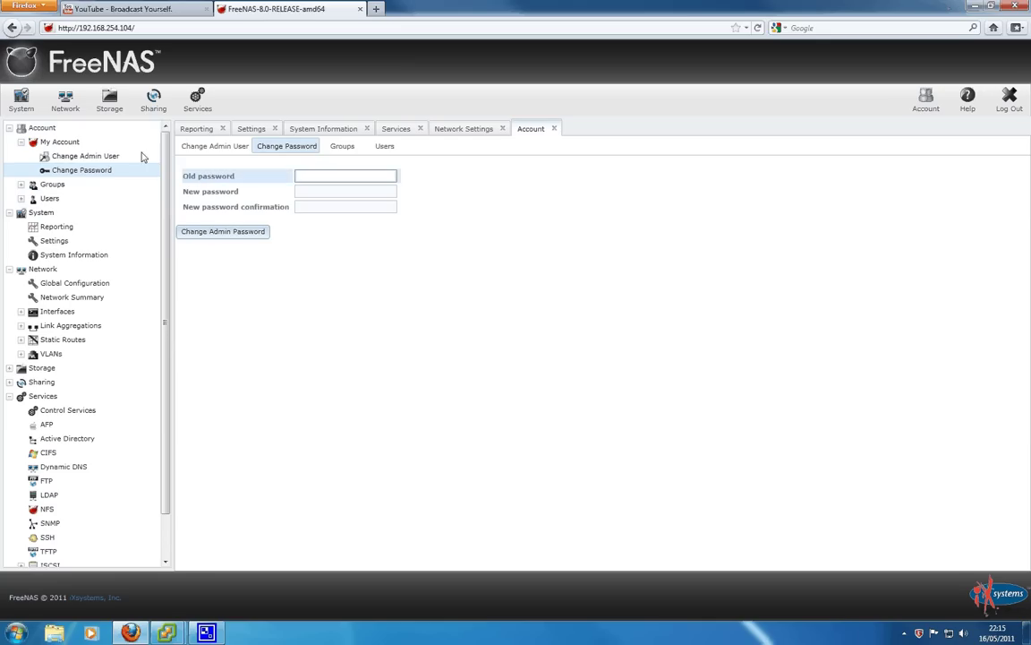
pyautogui.click(76, 33)
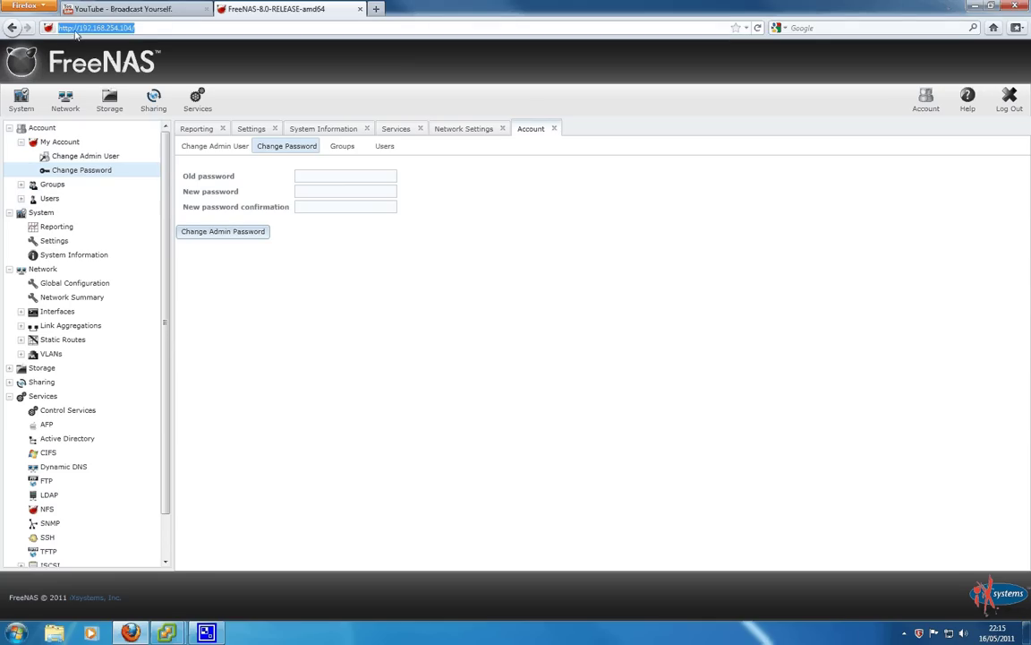
pyautogui.click(72, 30)
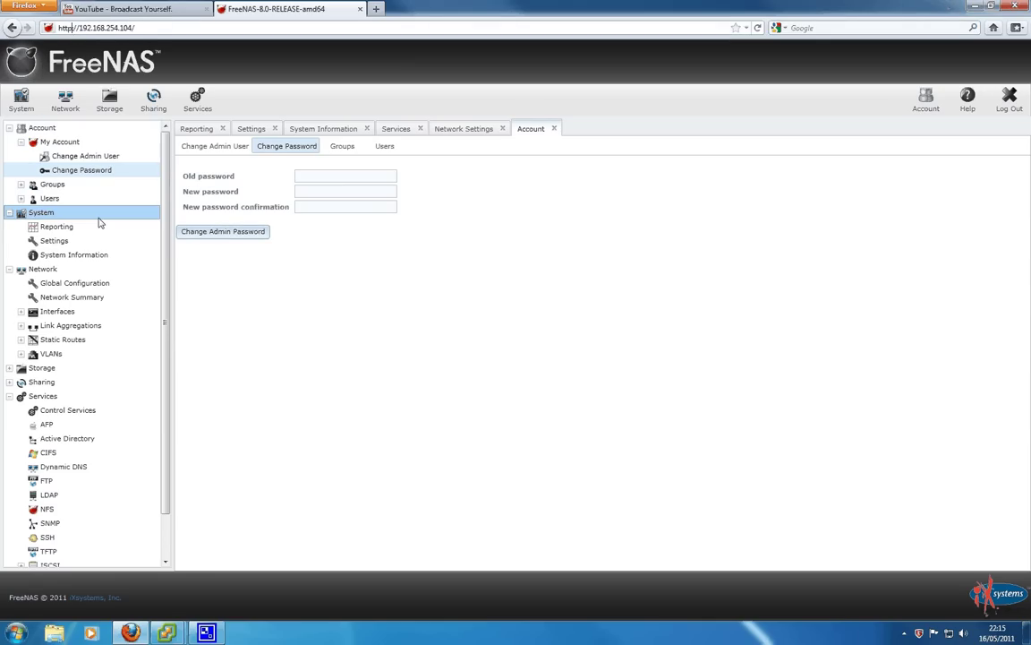
pyautogui.scroll(-1, 163, 201)
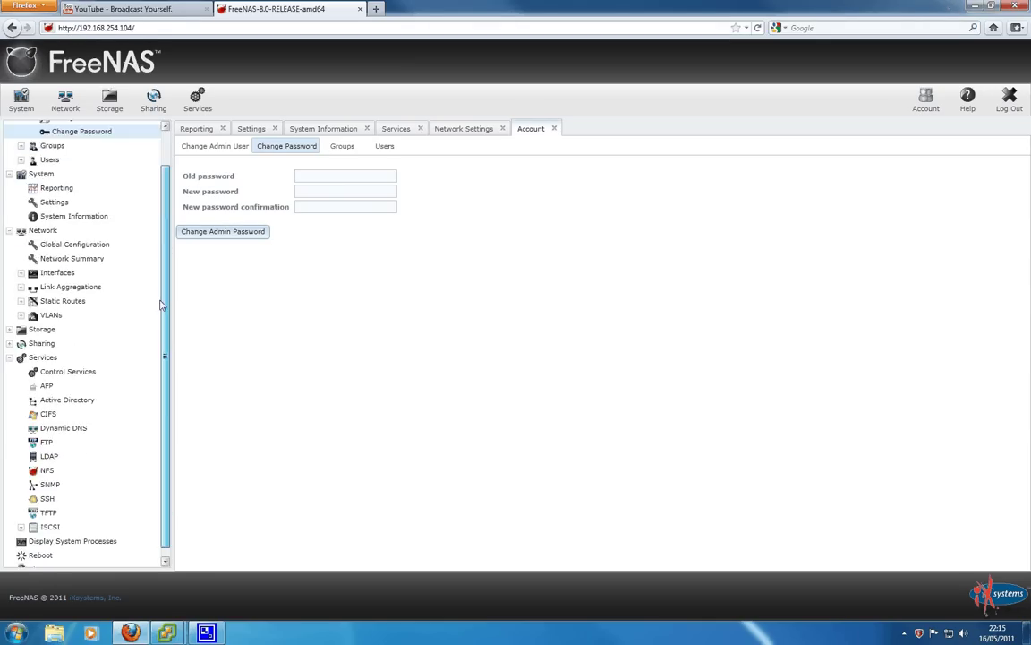
pyautogui.scroll(1, 163, 202)
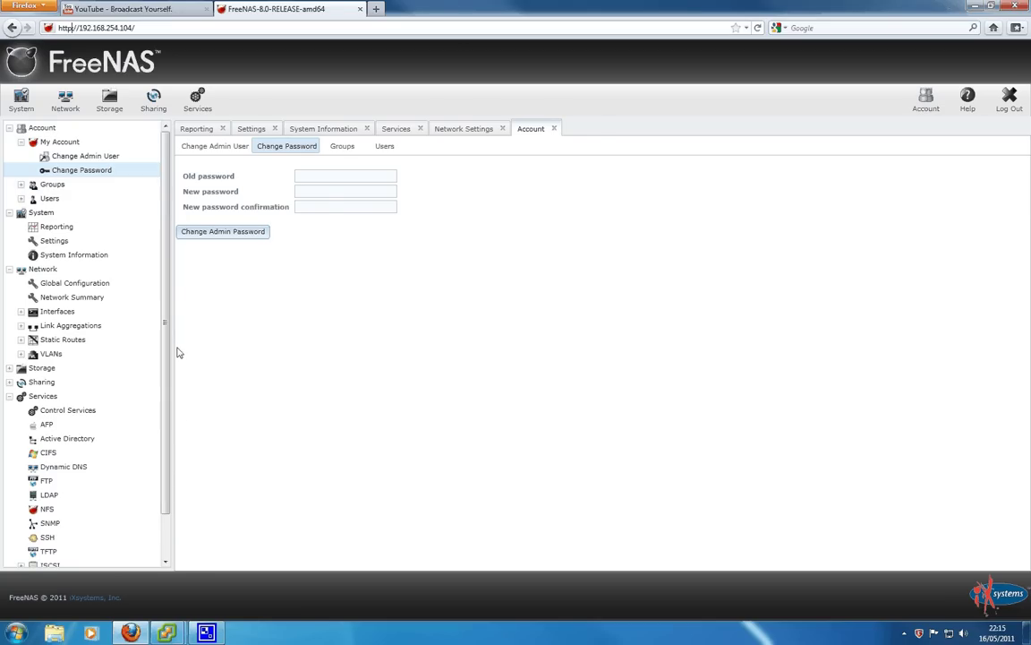
pyautogui.moveTo(165, 351); pyautogui.dragTo(154, 376)
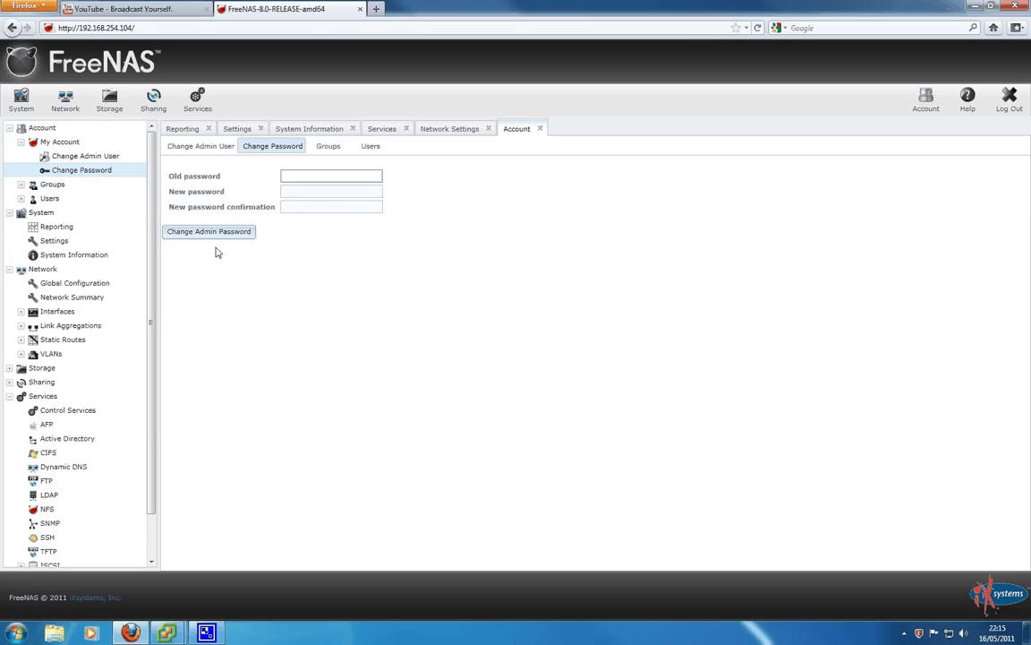
pyautogui.scroll(-2, 156, 283)
pyautogui.scroll(2, 156, 283)
# With the Old password field focused, collapse the Services and Network tree sections
pyautogui.click(338, 176)
pyautogui.scroll(-1, 122, 357)
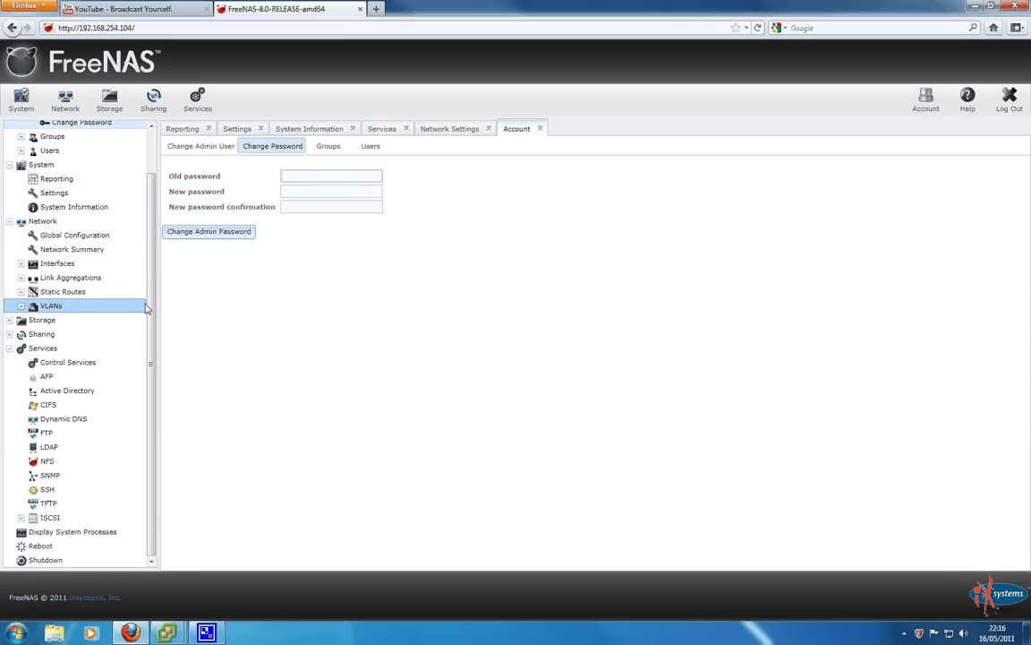
pyautogui.scroll(1, 143, 309)
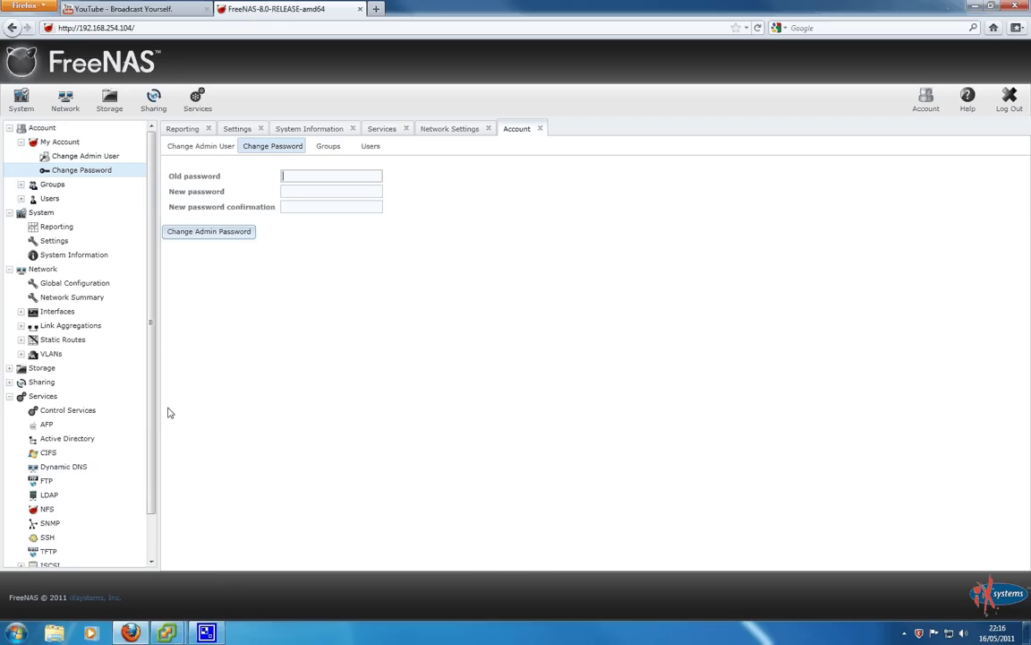
pyautogui.scroll(-1, 152, 394)
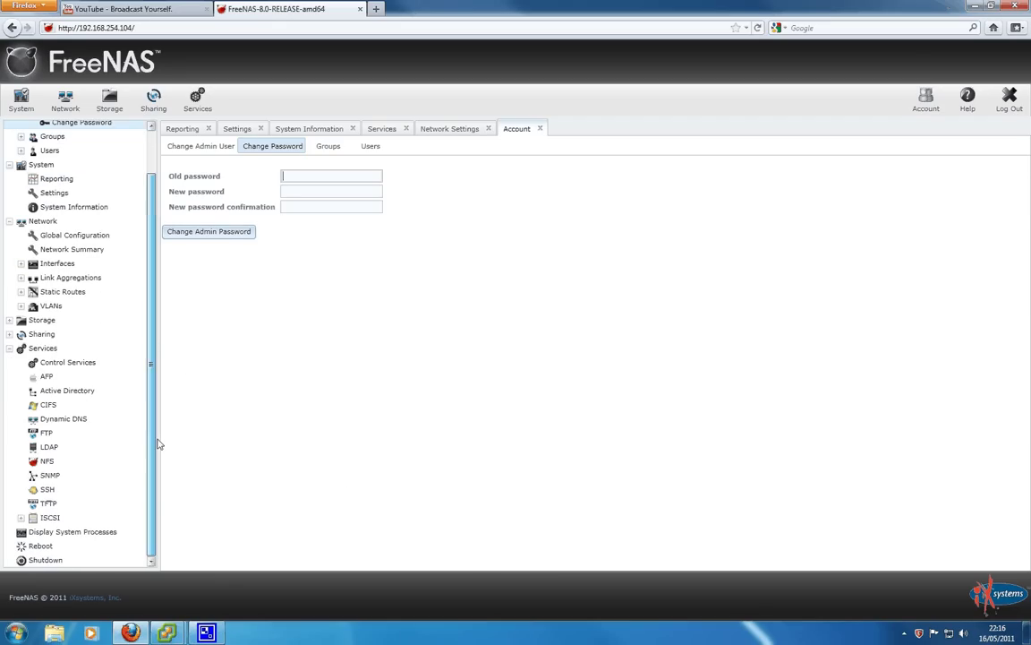
pyautogui.click(10, 349)
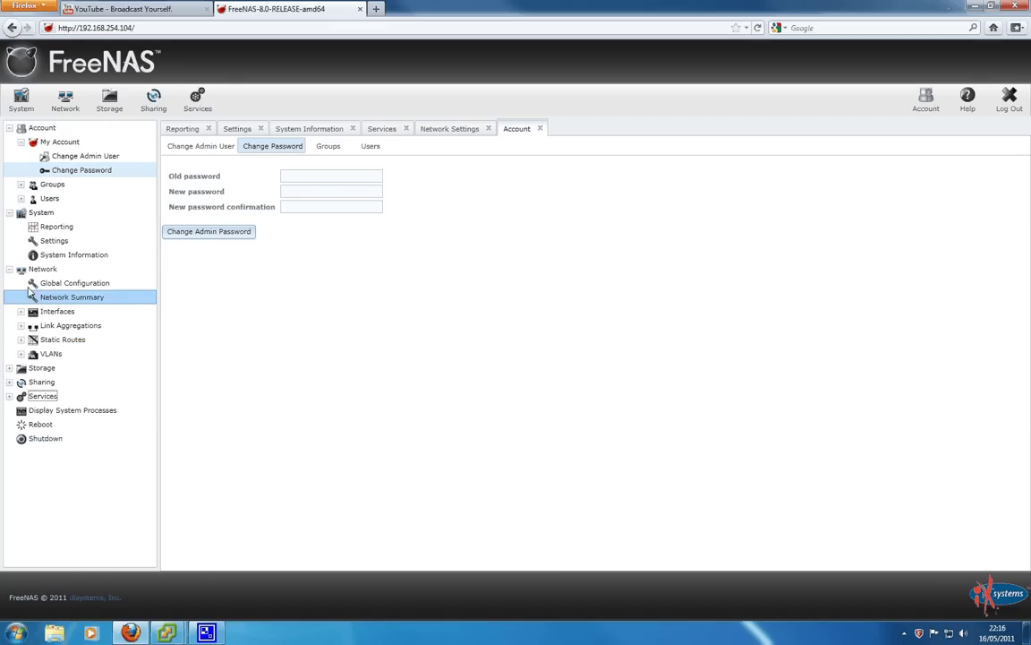
pyautogui.click(10, 271)
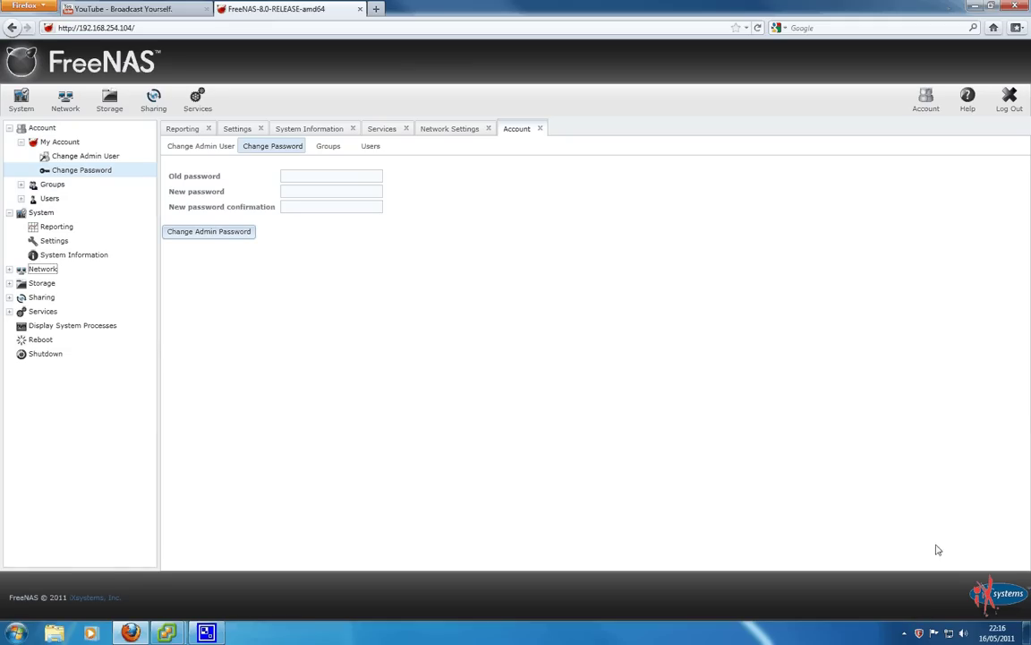
pyautogui.click(904, 633)
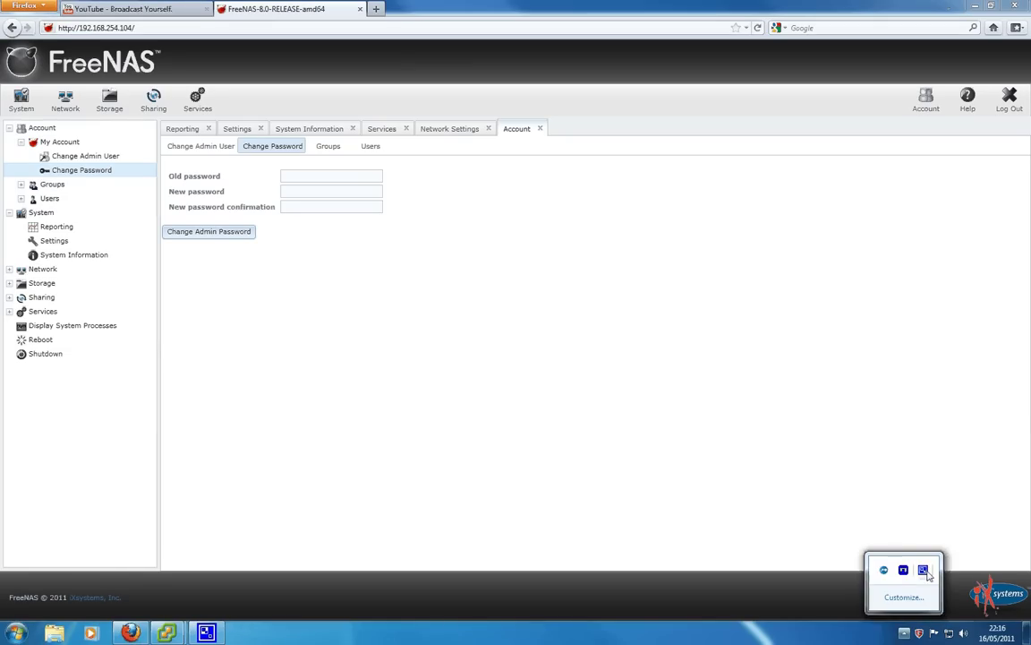